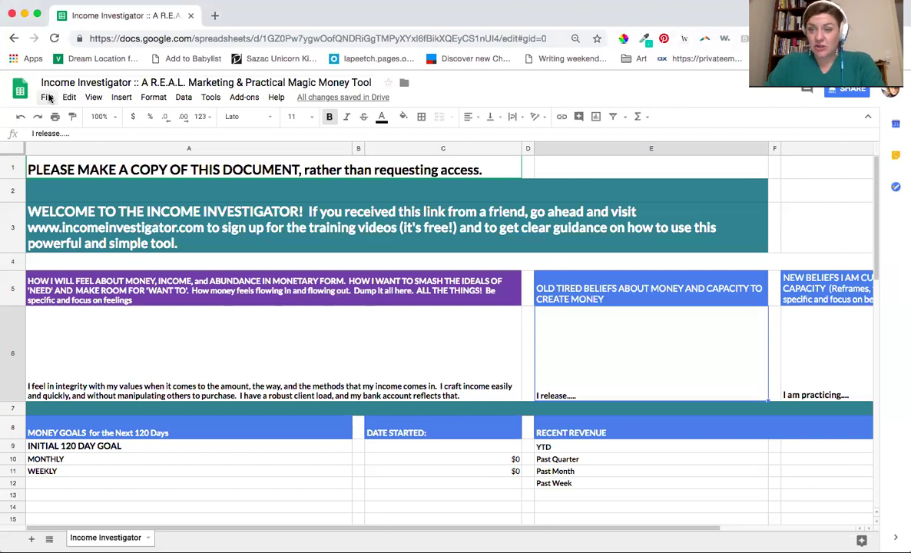
# - Make a copy of the spreadsheet, replacing "Copy of" in its name with the owner's first name in possessive form
pyautogui.click(47, 97)
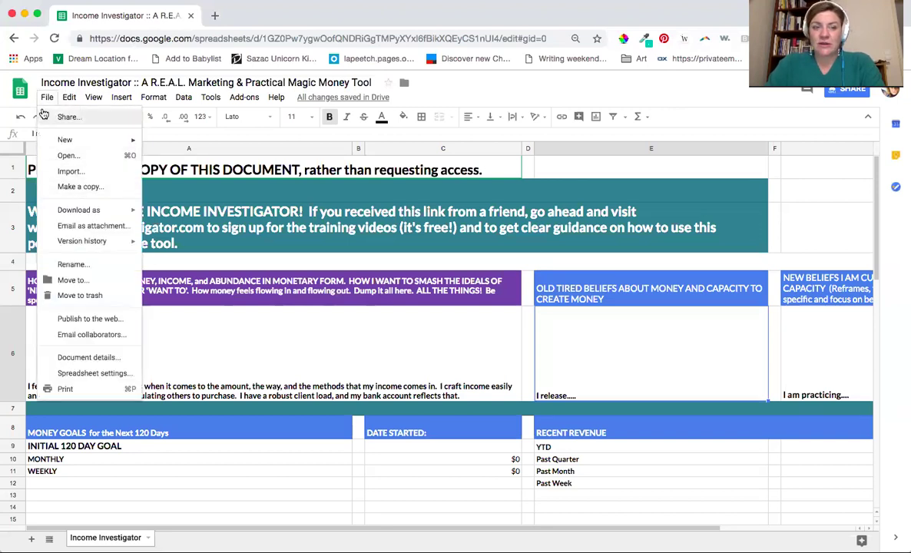
pyautogui.click(63, 187)
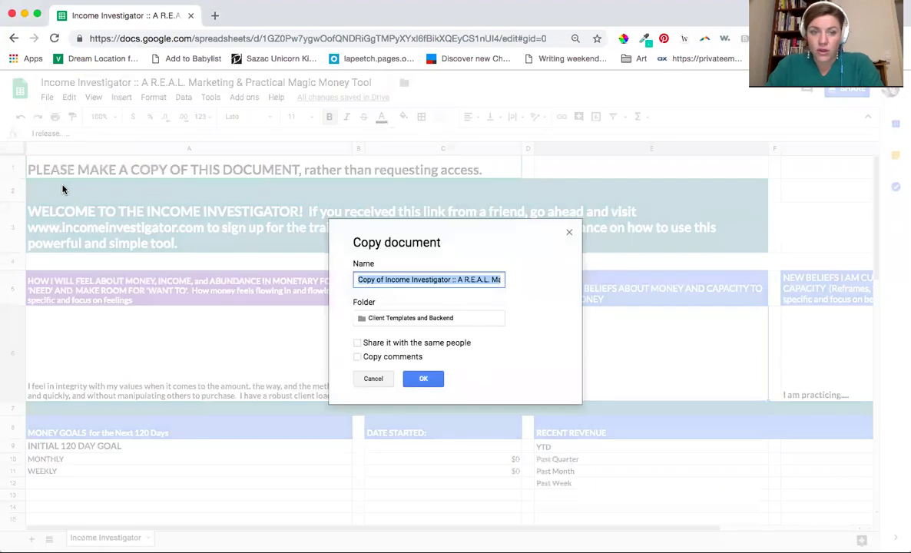
pyautogui.click(386, 281)
pyautogui.moveTo(387, 281); pyautogui.dragTo(358, 279)
pyautogui.write("Sarah's")
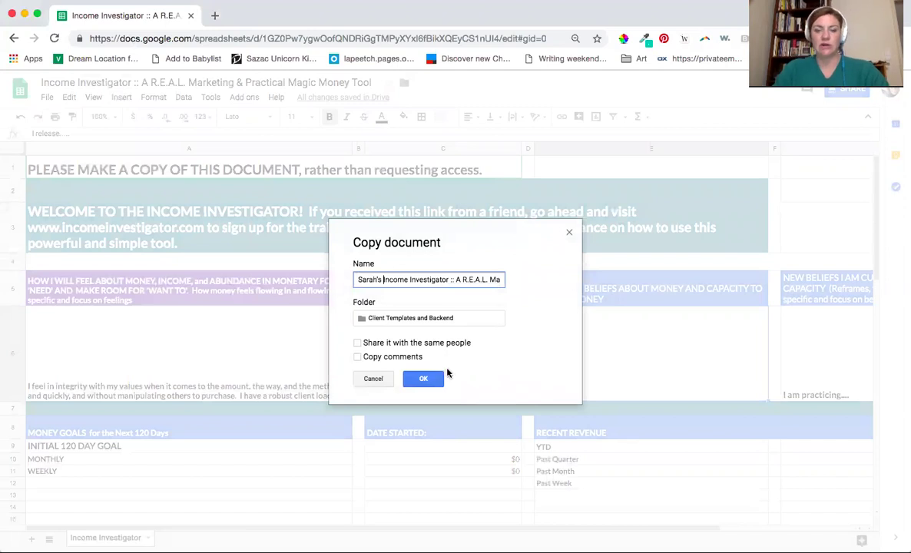
pyautogui.click(423, 378)
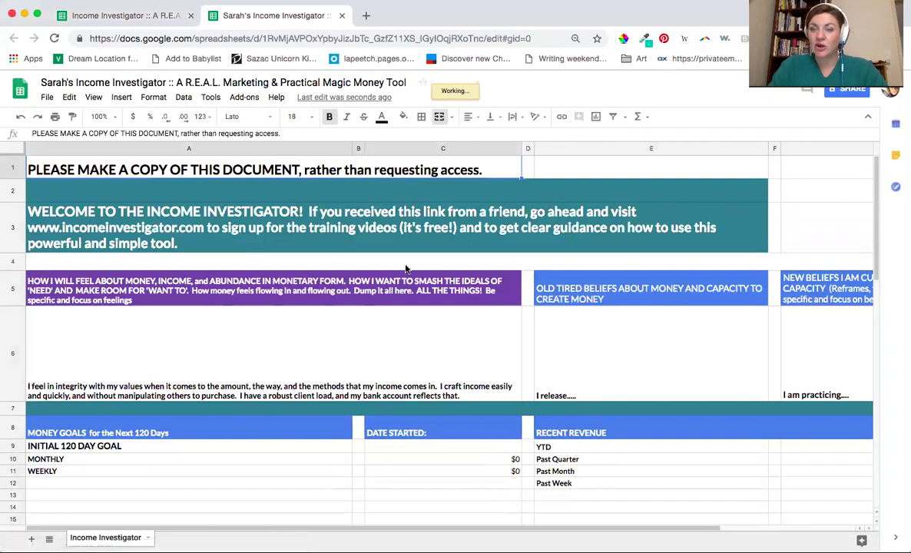
# - Review the copied sheet's sections, from the feelings and beliefs headings through money goals, outflows and inflows to the current balance sheet
pyautogui.click(83, 276)
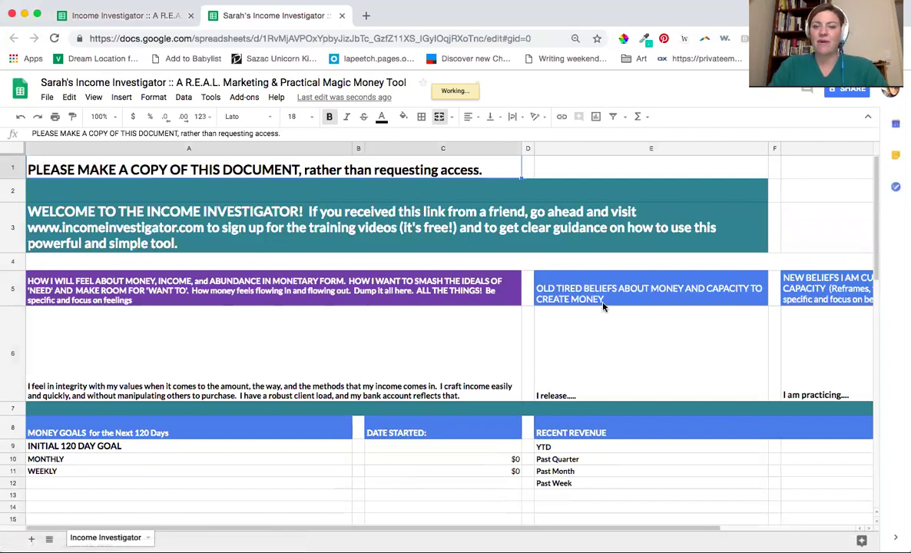
pyautogui.click(696, 286)
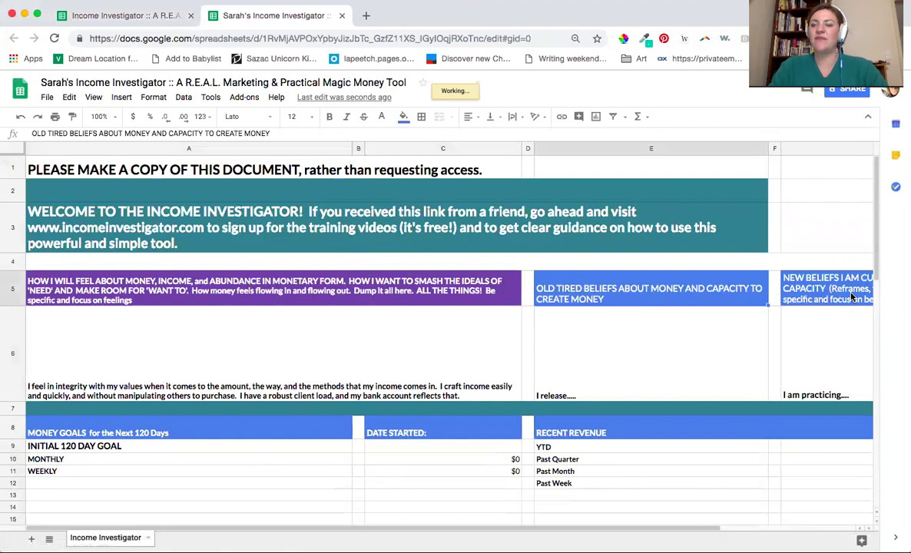
pyautogui.click(830, 306)
pyautogui.click(268, 282)
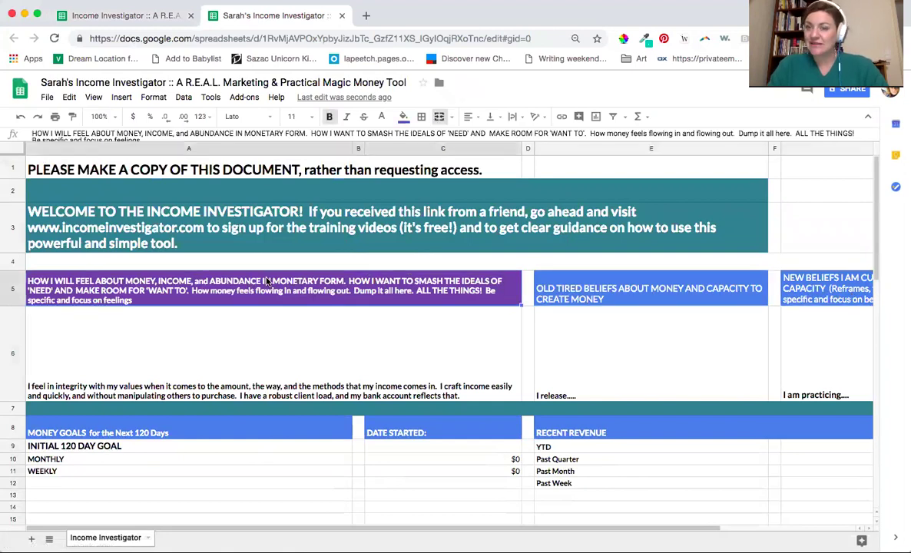
pyautogui.click(146, 422)
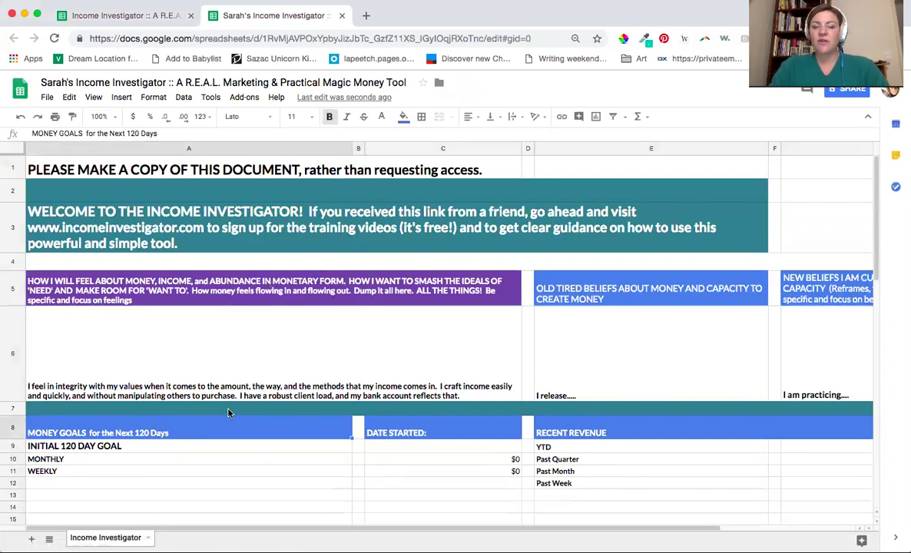
pyautogui.scroll(-5, 228, 413)
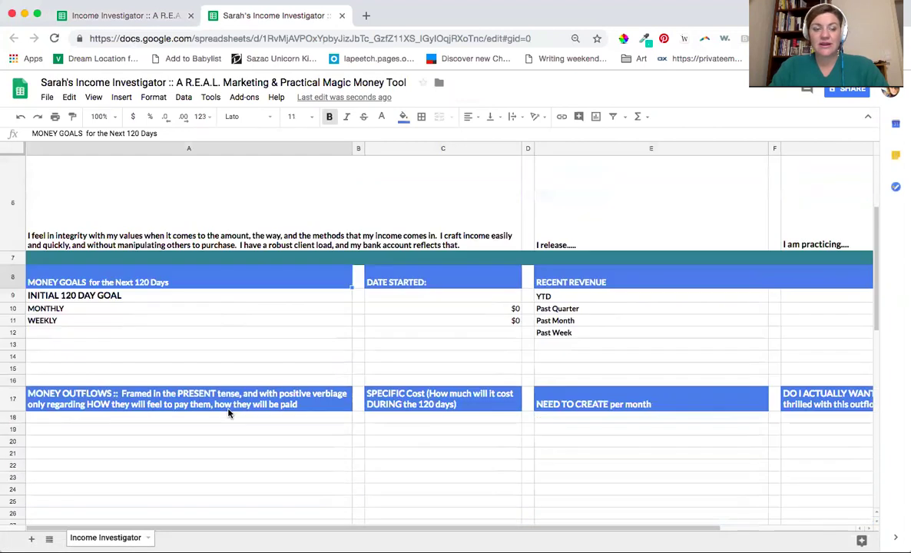
pyautogui.click(161, 299)
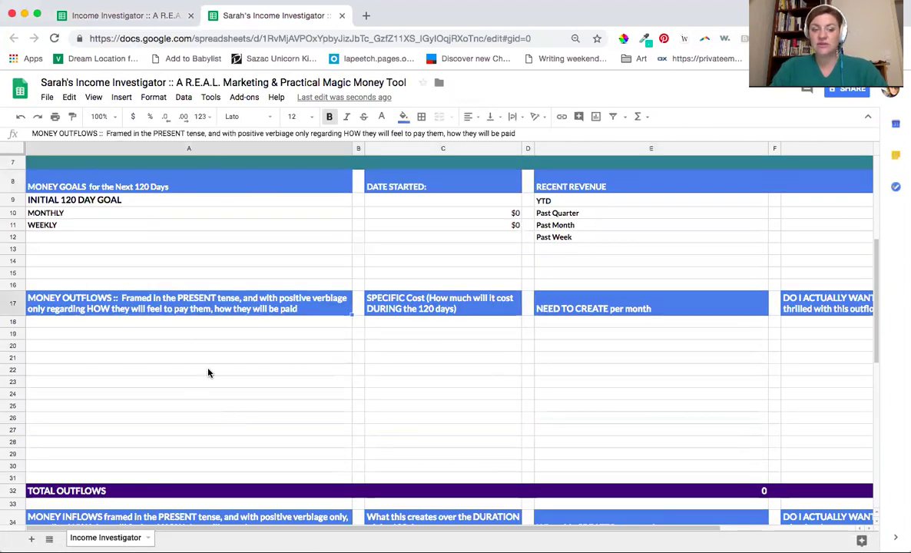
pyautogui.scroll(-1, 207, 374)
pyautogui.scroll(-3, 207, 372)
pyautogui.click(196, 431)
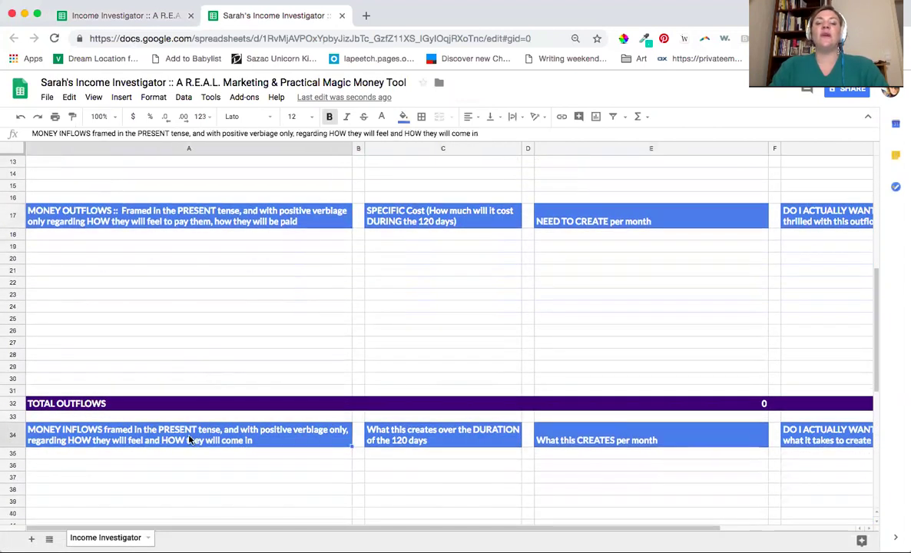
pyautogui.scroll(-6, 233, 422)
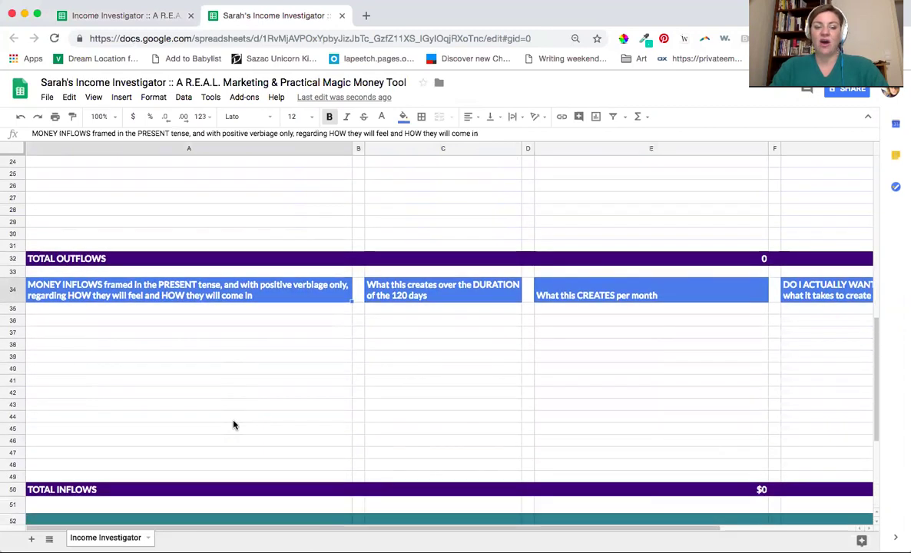
pyautogui.scroll(-3, 233, 424)
pyautogui.scroll(-2, 233, 423)
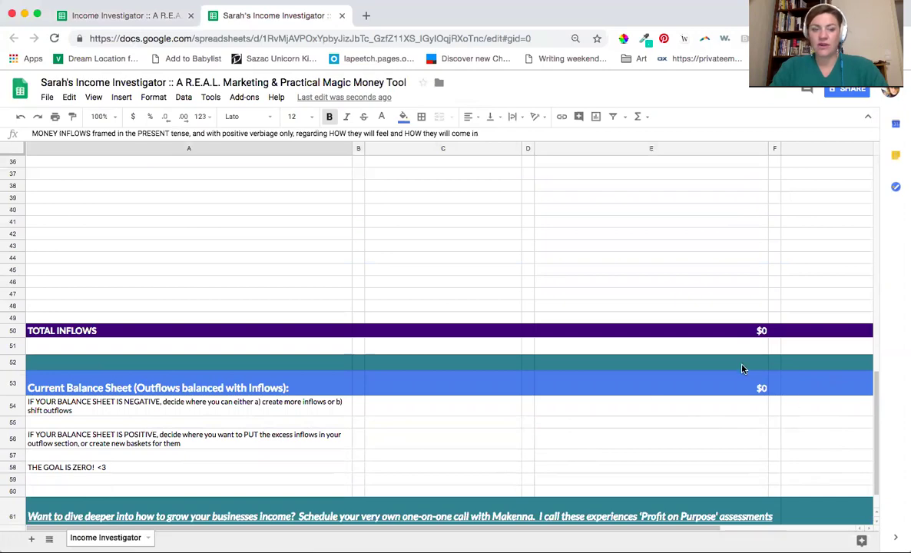
pyautogui.scroll(12, 565, 381)
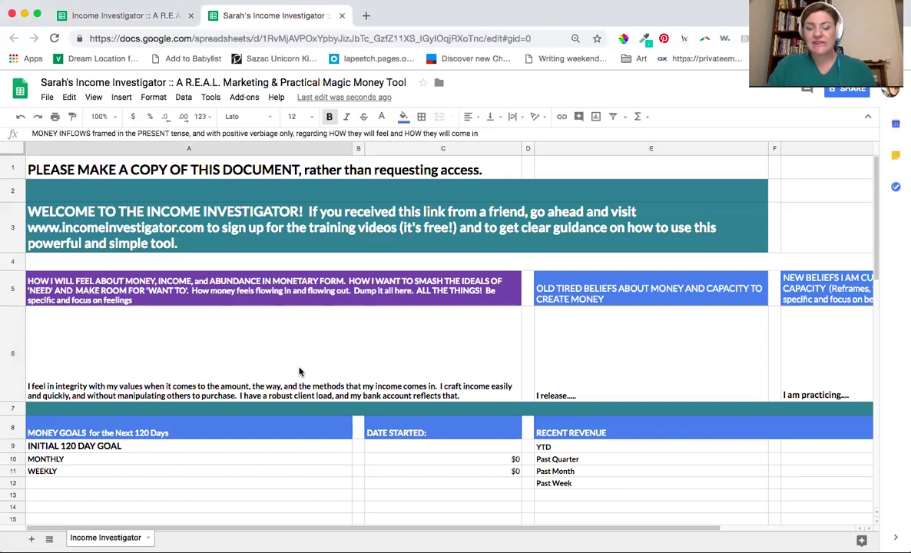
# - Examine the row 6 entries for money feelings, old beliefs and new beliefs, and the value cell for YTD revenue
pyautogui.click(291, 390)
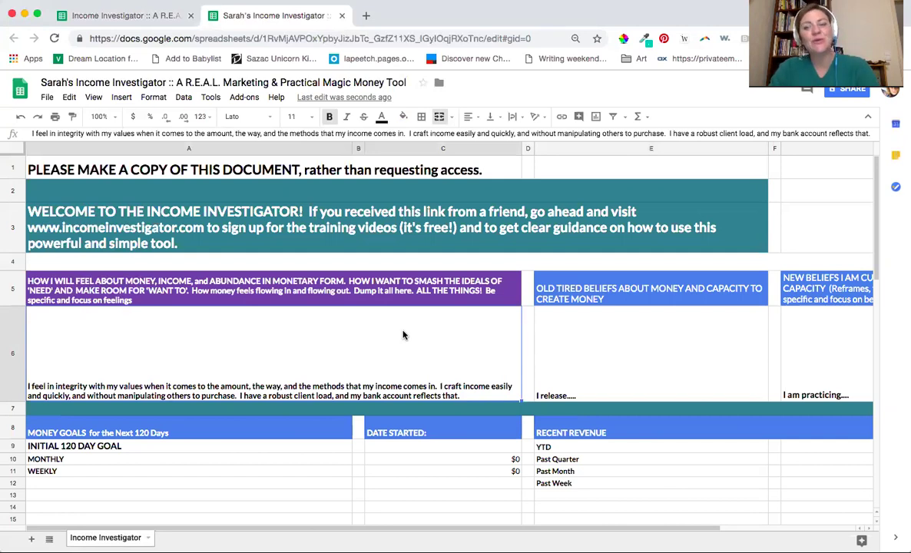
pyautogui.click(627, 370)
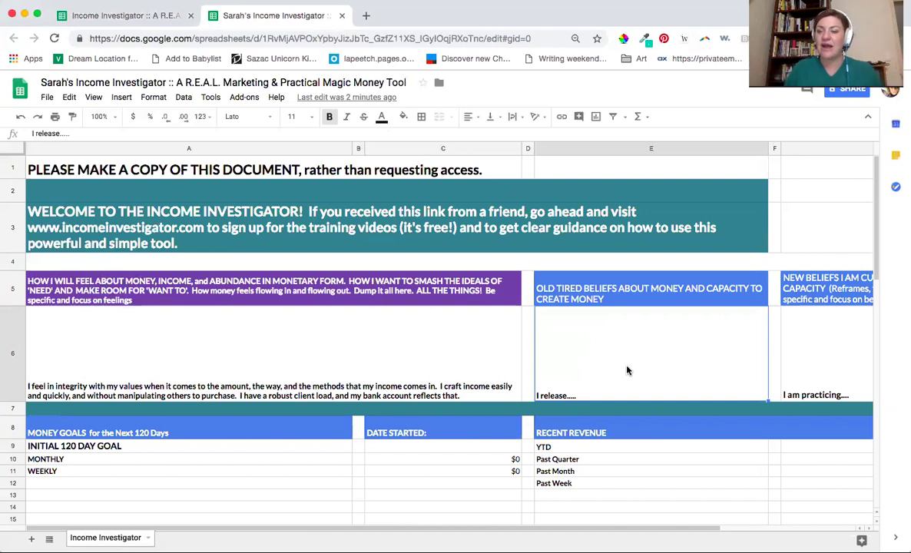
pyautogui.click(841, 363)
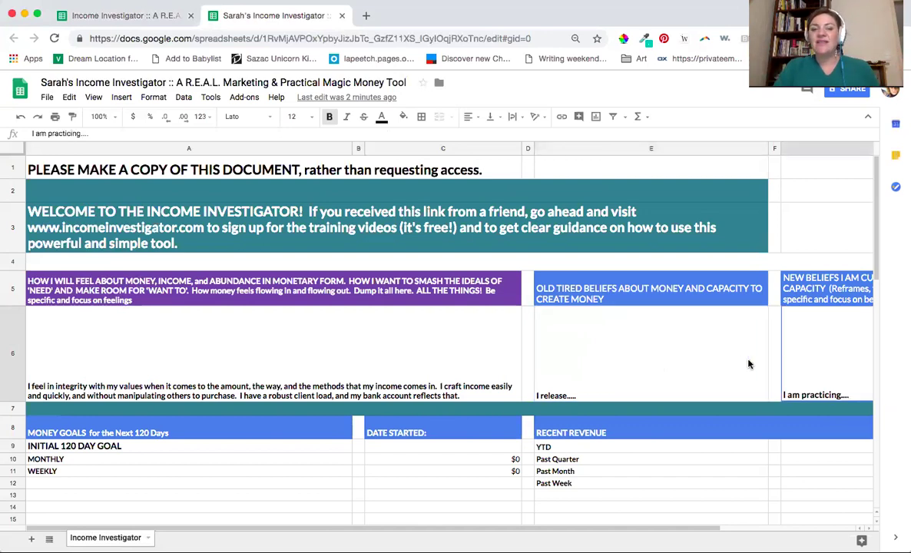
pyautogui.hscroll(5, 708, 372)
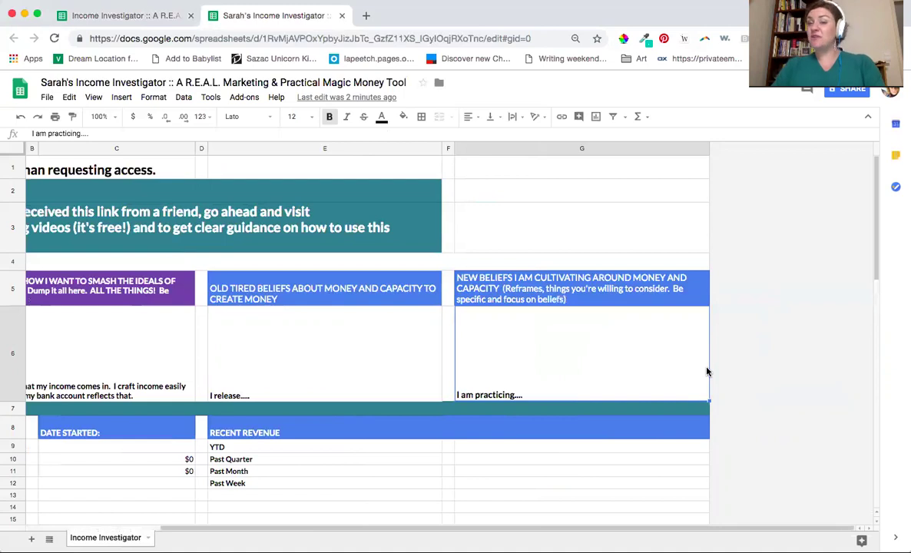
pyautogui.click(145, 356)
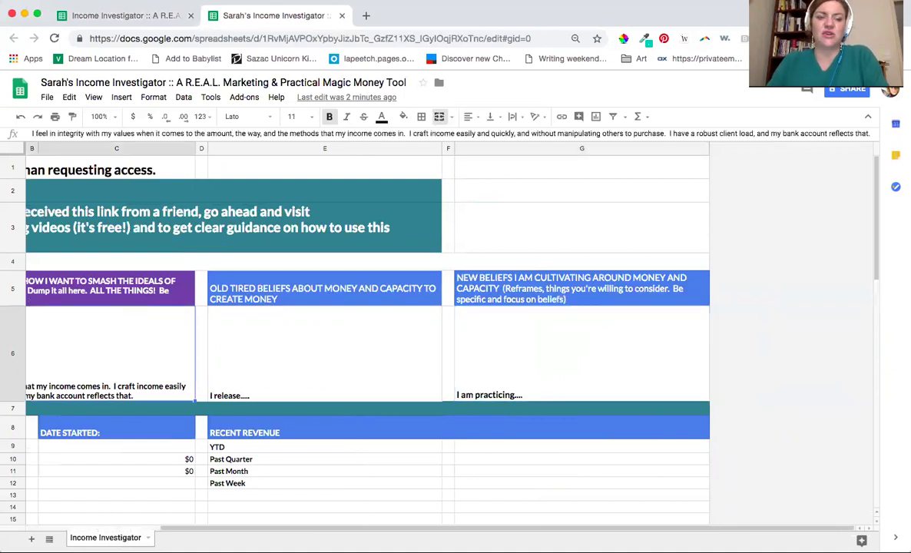
pyautogui.hscroll(-5, 223, 338)
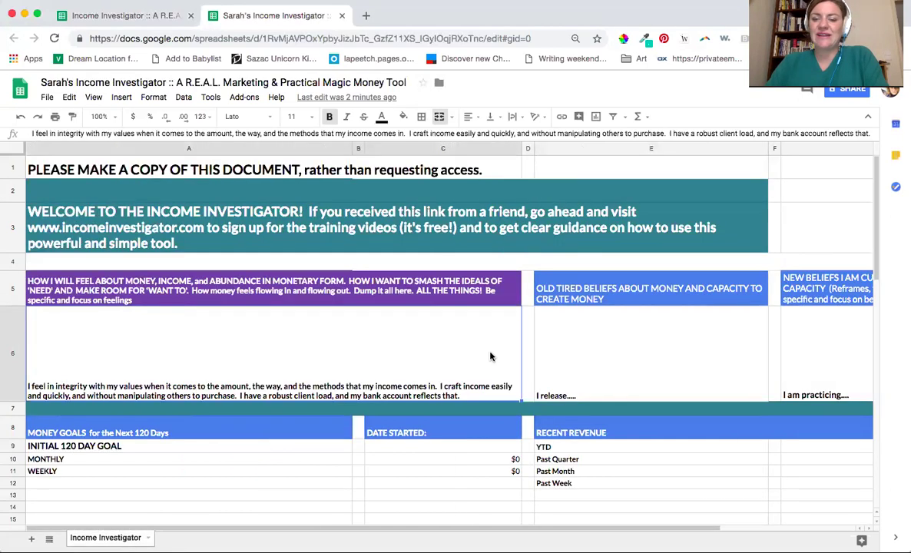
pyautogui.click(807, 370)
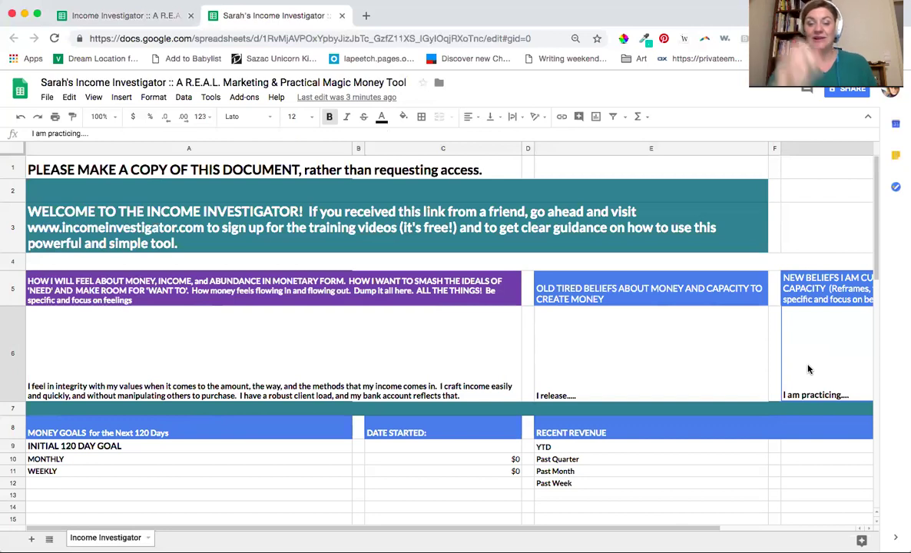
pyautogui.click(790, 446)
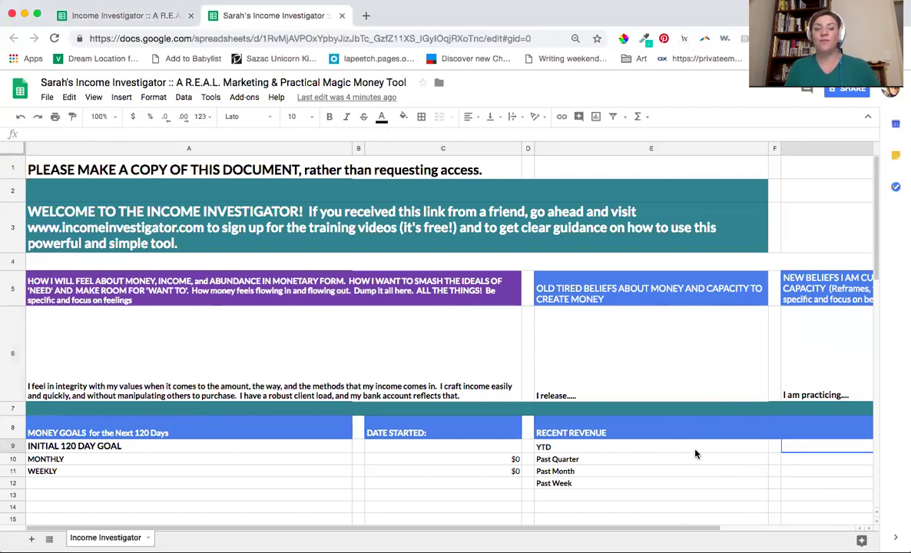
# - Add the date 25 October 2007 after the "DATE STARTED:" label in the money goals header
pyautogui.click(441, 424)
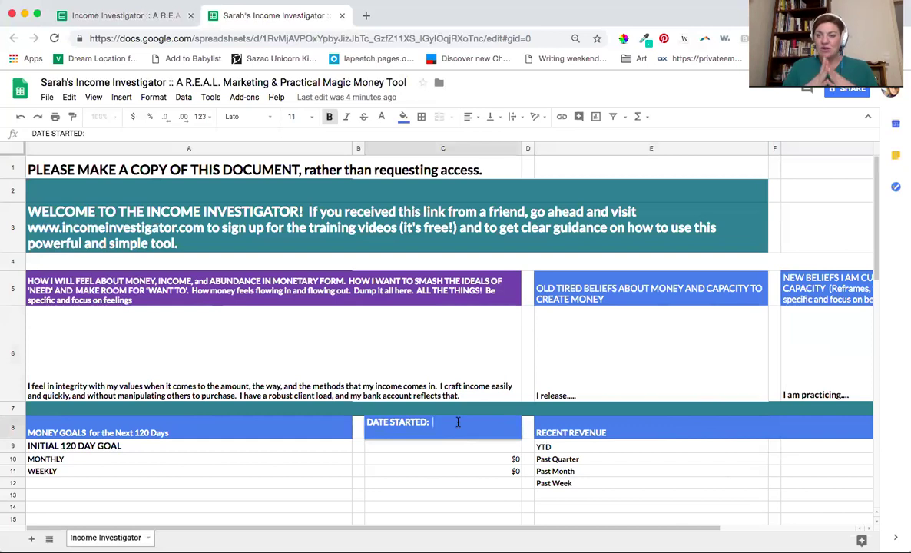
pyautogui.doubleClick(458, 421)
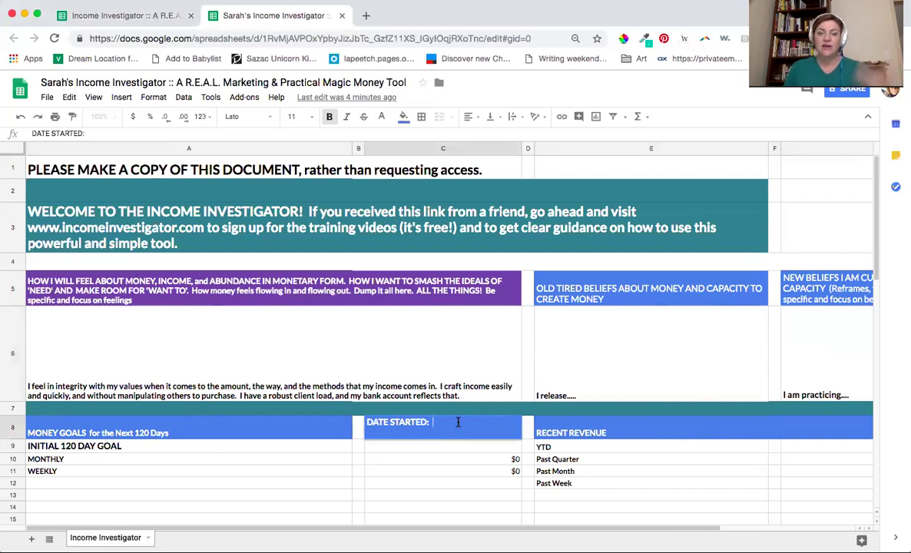
pyautogui.write('25 Octb')
pyautogui.write('ber 20')
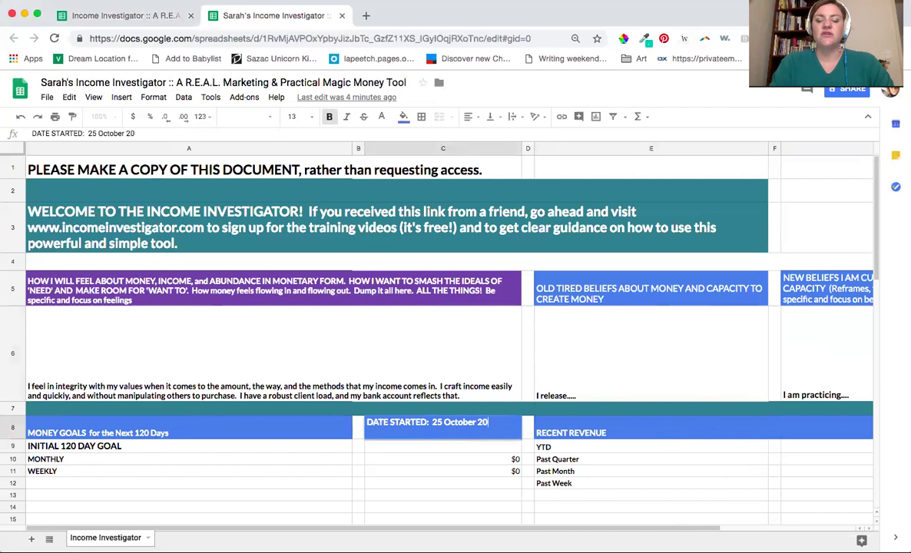
pyautogui.write('07')
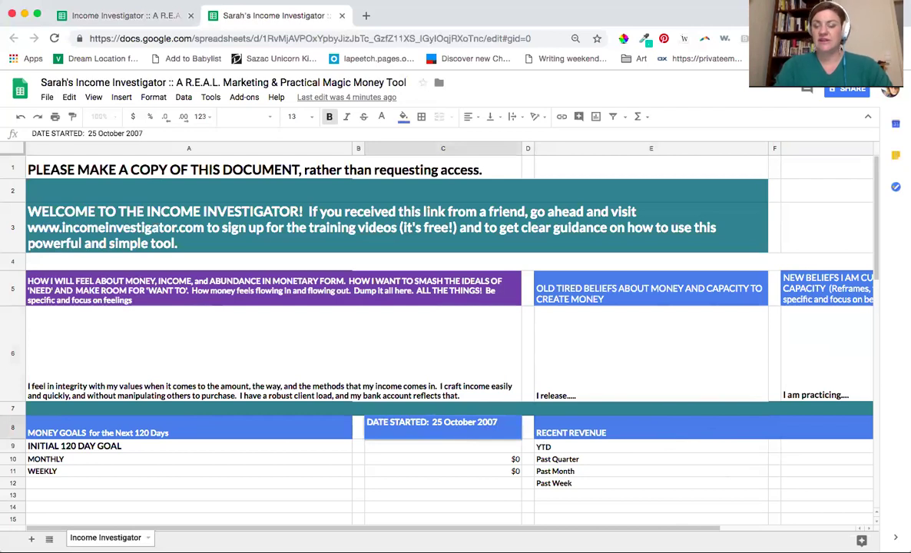
pyautogui.press('Return')
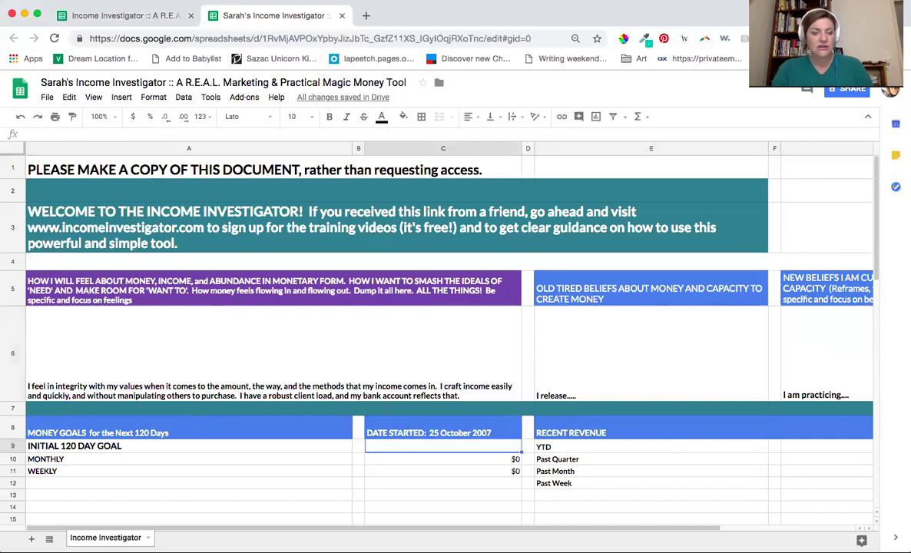
# - Enter 25000 as the initial 120 day goal in cell C9
pyautogui.press('Left')
pyautogui.press('Left')
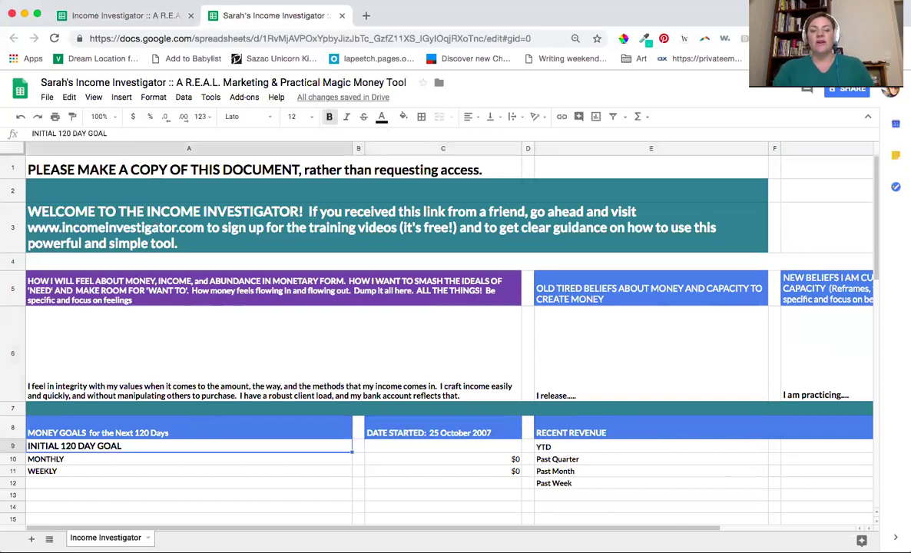
pyautogui.press('Right')
pyautogui.press('Right')
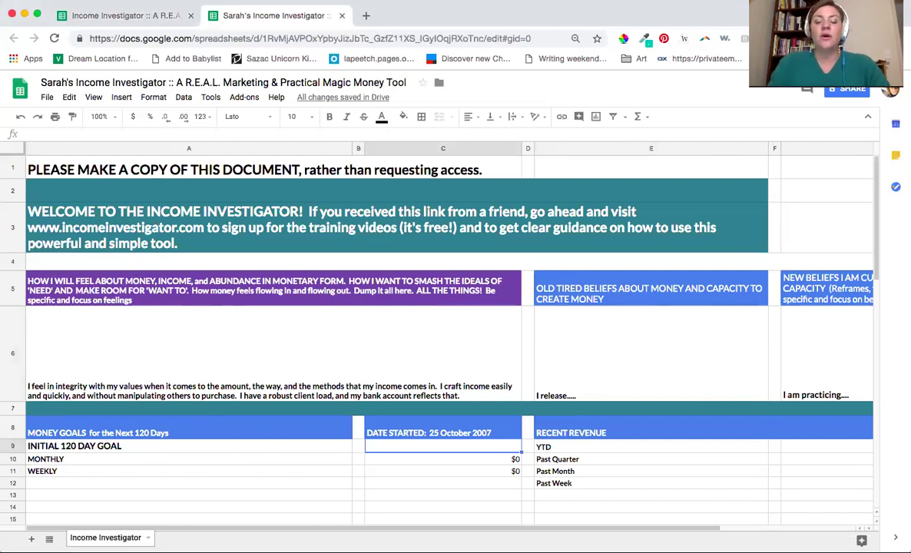
pyautogui.write('25000')
pyautogui.press('Return')
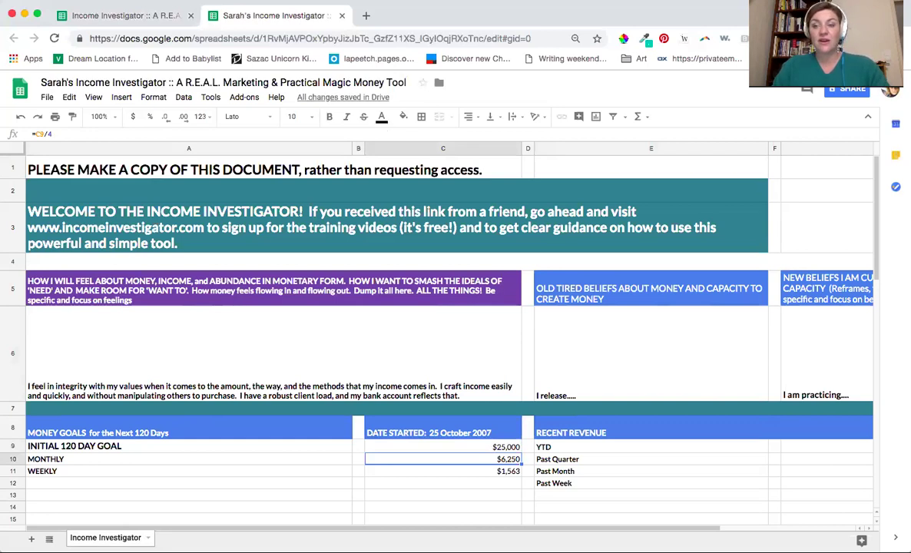
# - Set the initial 120 day goal in cell C9 to 40,000
pyautogui.click(442, 446)
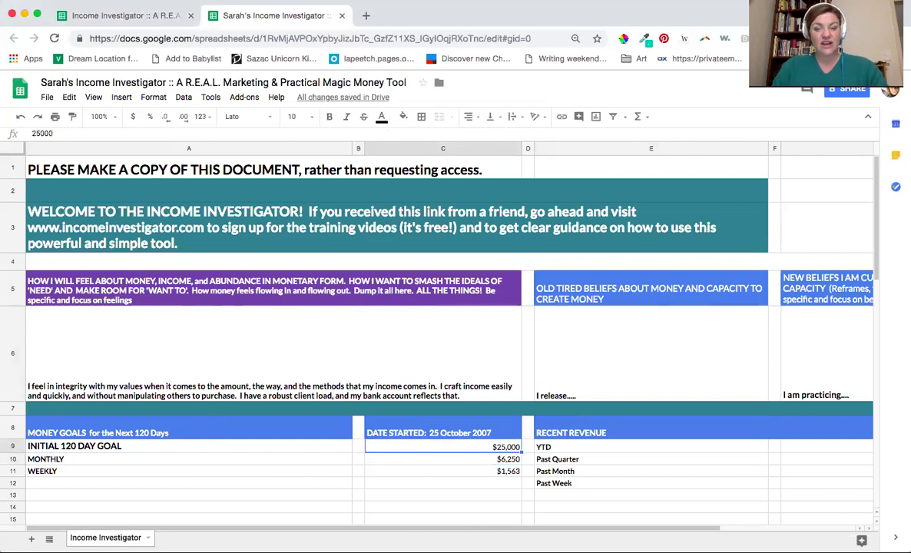
pyautogui.write('40,000')
pyautogui.press('Return')
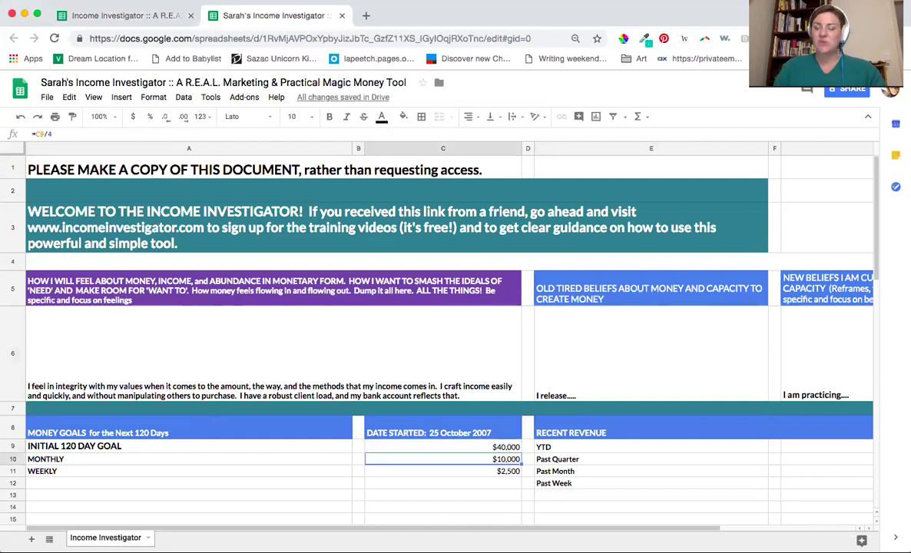
pyautogui.press('Up')
pyautogui.press('Up')
pyautogui.press('Down')
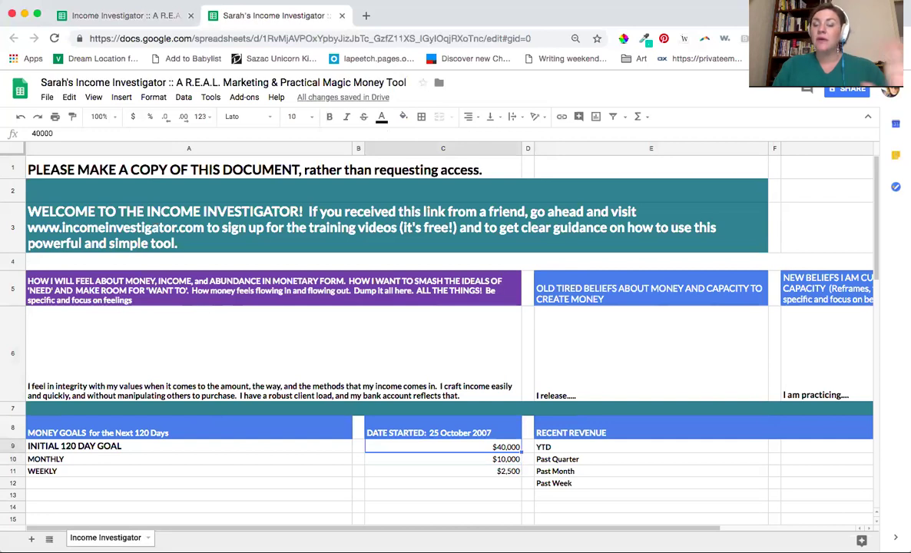
# - Examine the monthly goal's formula in column C and the money outflows section that starts in row 17
pyautogui.press('Down')
pyautogui.press('Down')
pyautogui.press('Down')
pyautogui.press('Down')
pyautogui.press('Down')
pyautogui.press('Down')
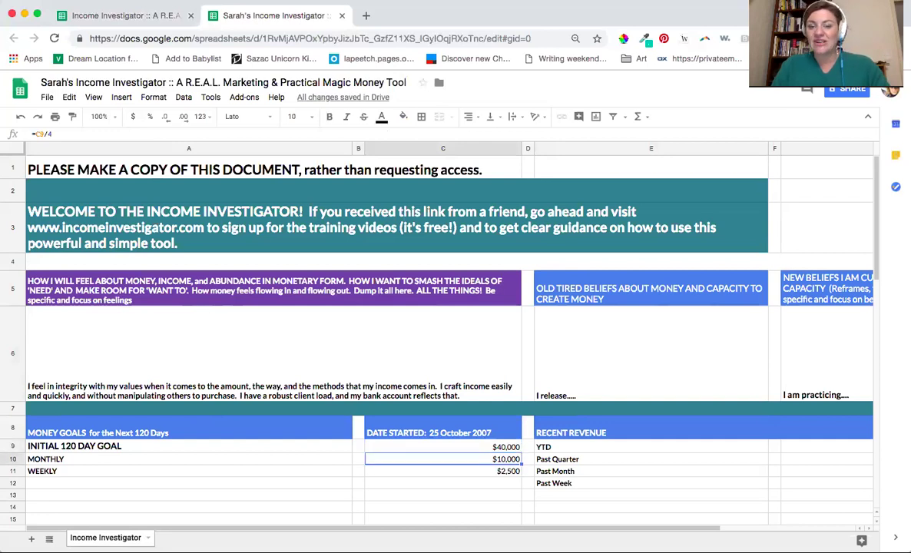
pyautogui.press('Down')
pyautogui.press('Down')
pyautogui.press('Down')
pyautogui.press('Down')
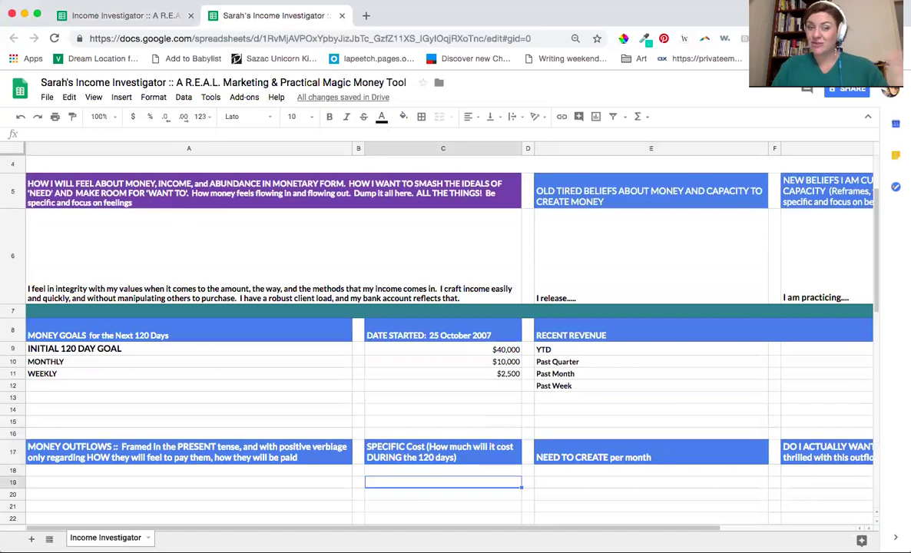
pyautogui.press('Down')
pyautogui.press('Down')
pyautogui.press('Down')
pyautogui.press('Down')
pyautogui.press('Down')
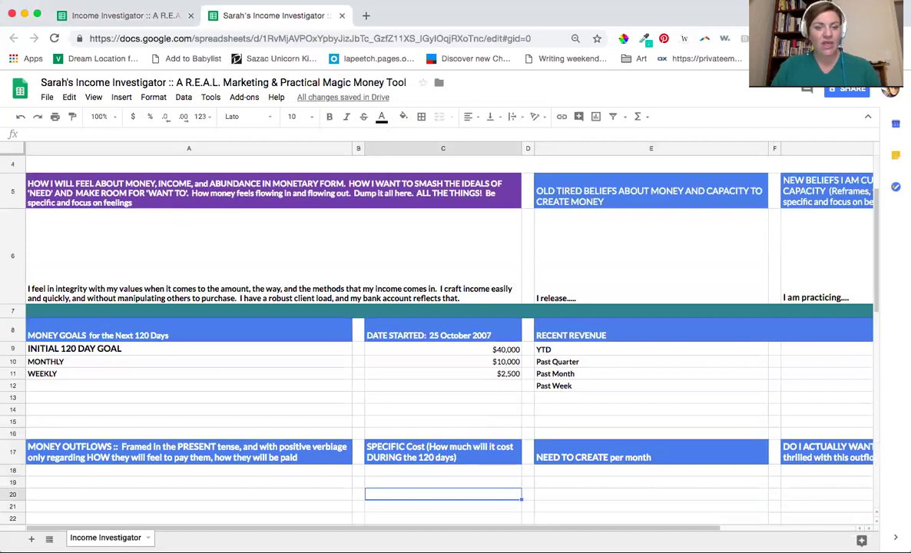
# - List Rent, Mortgage and Credit card bills as money outflows in cells A19 to A21
pyautogui.press('Up')
pyautogui.press('Up')
pyautogui.press('Up')
pyautogui.press('Up')
pyautogui.press('Up')
pyautogui.press('Up')
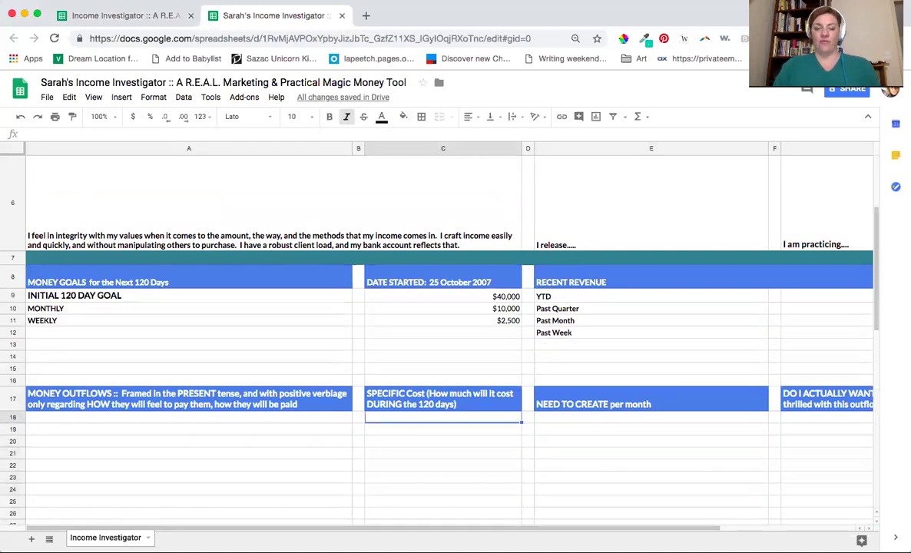
pyautogui.press('Left')
pyautogui.press('Left')
pyautogui.press('Down')
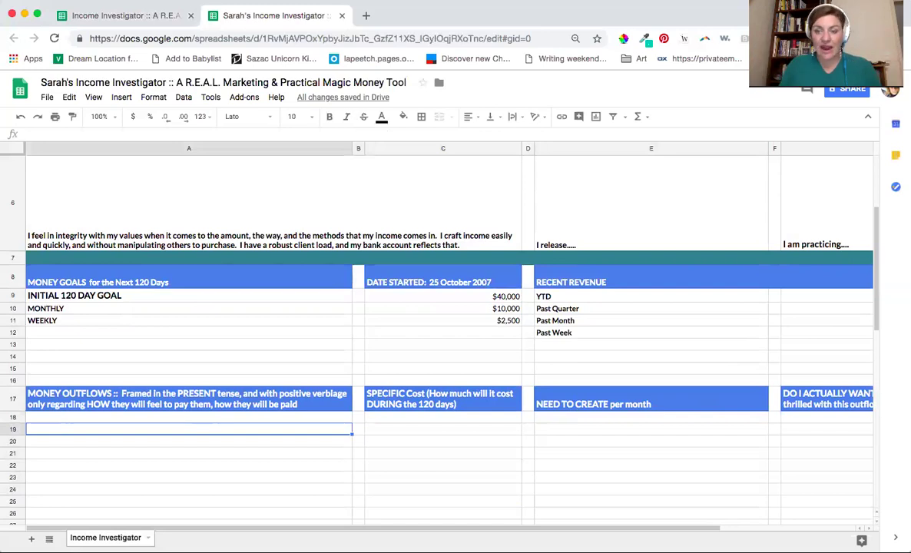
pyautogui.write('Rent')
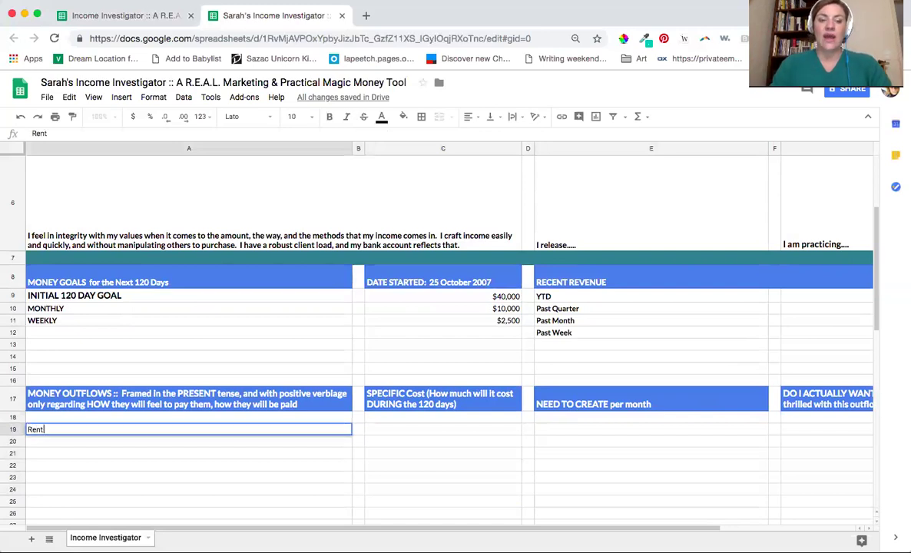
pyautogui.press('Return')
pyautogui.write('Mort')
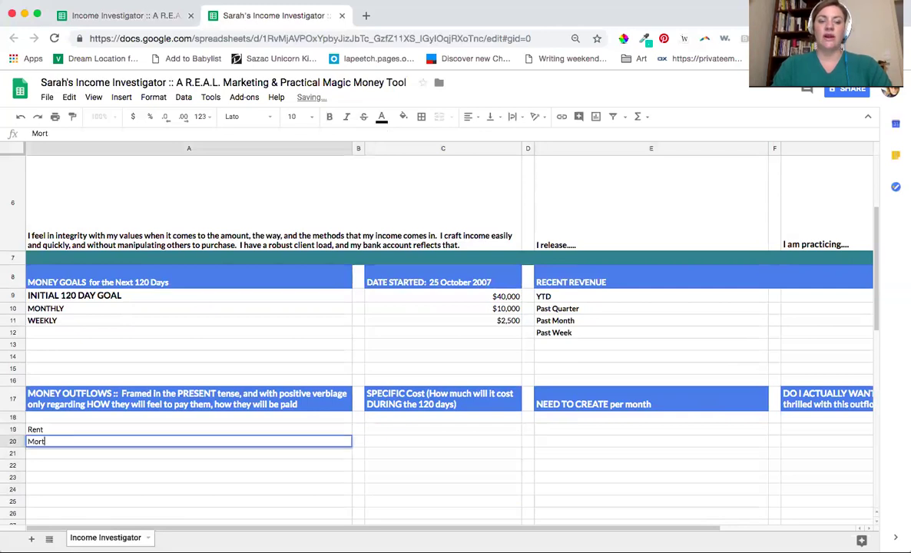
pyautogui.write('gage')
pyautogui.press('Return')
pyautogui.write('Credit card bills')
pyautogui.press('BackSpace')
pyautogui.write('bills')
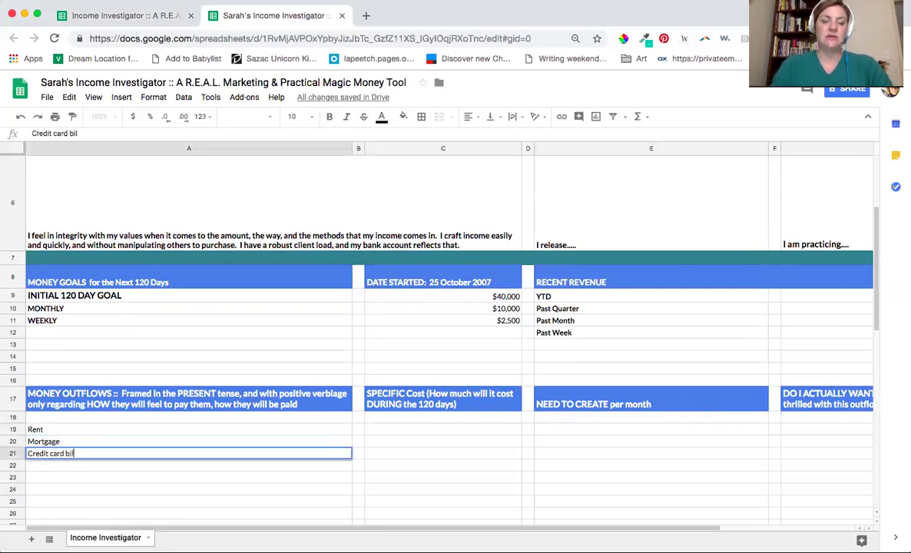
pyautogui.press('Return')
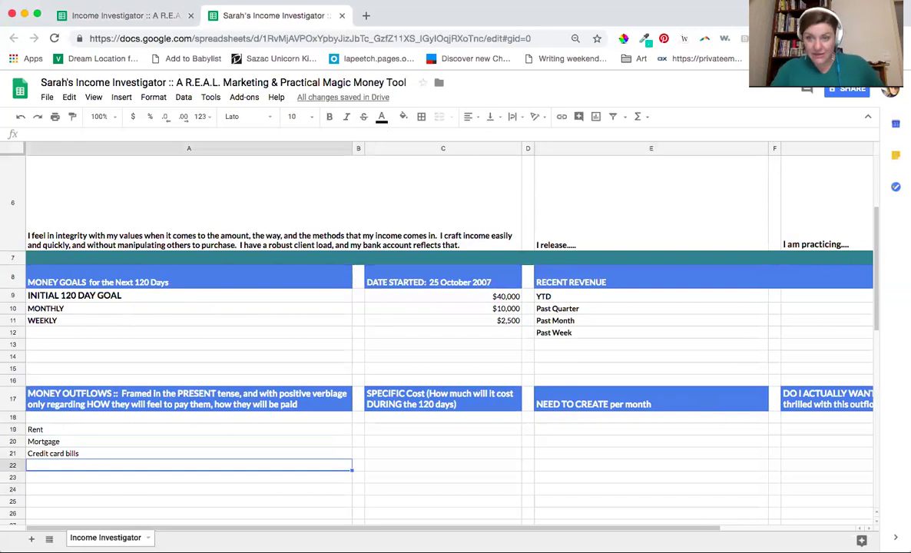
# - Replace the outflow in cell A19 with "I pay my coach on time, and with joy and excitement"
pyautogui.click(189, 430)
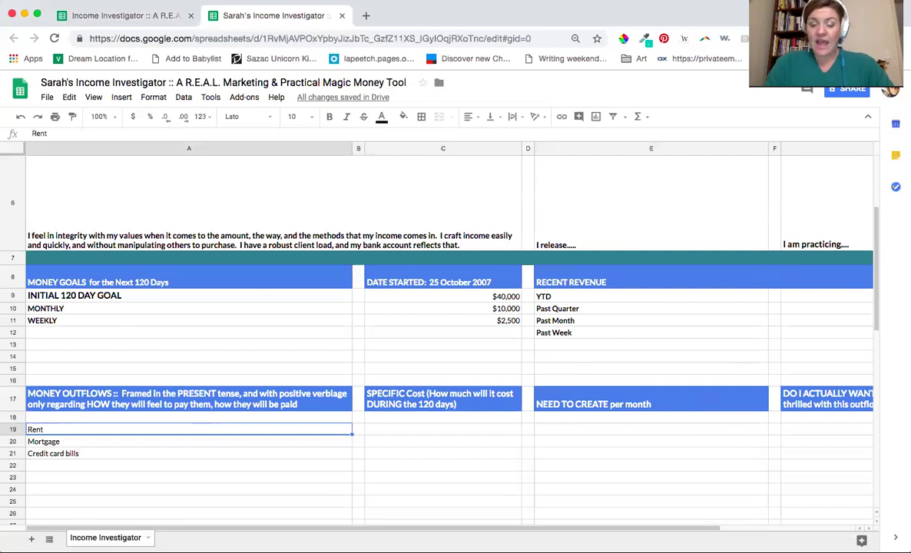
pyautogui.write('I pay my coach')
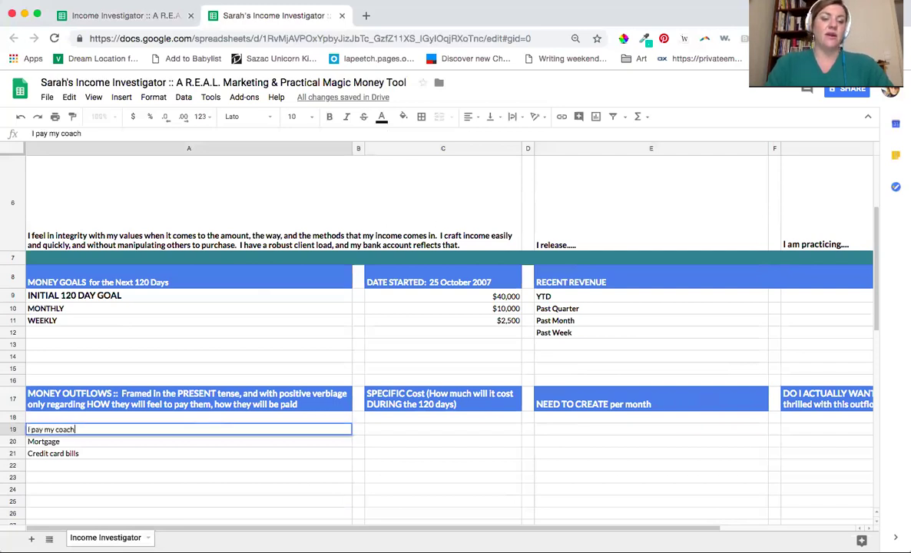
pyautogui.write(' on time, and wit')
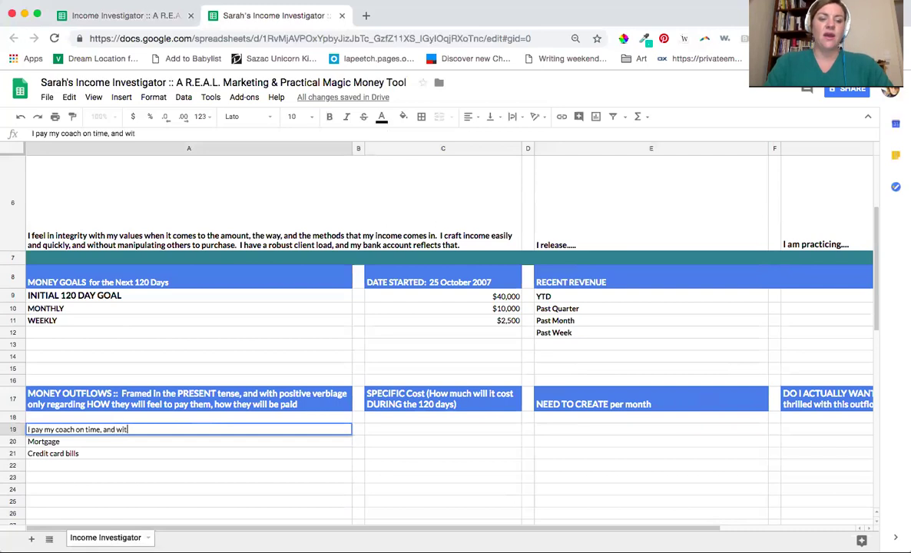
pyautogui.write('h joy and excci')
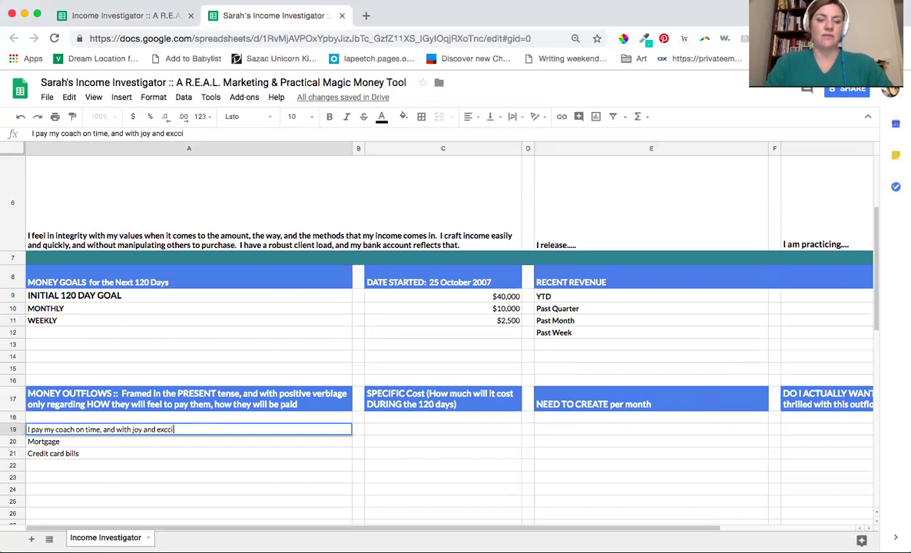
pyautogui.press('BackSpace')
pyautogui.press('BackSpace')
pyautogui.write('itement')
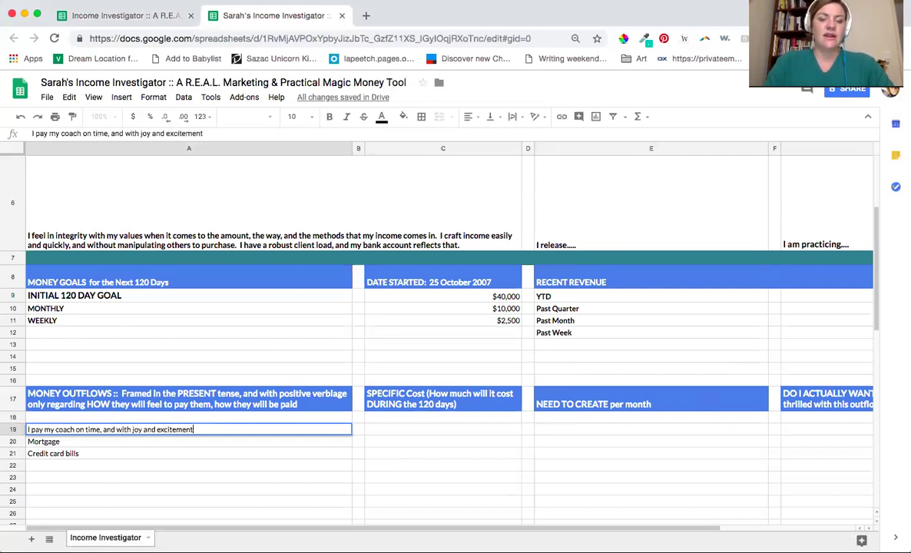
pyautogui.press('Tab')
# - Enter $2000 as the coach outflow's specific cost in C19 and $500 as its monthly need in E19
pyautogui.click(443, 430)
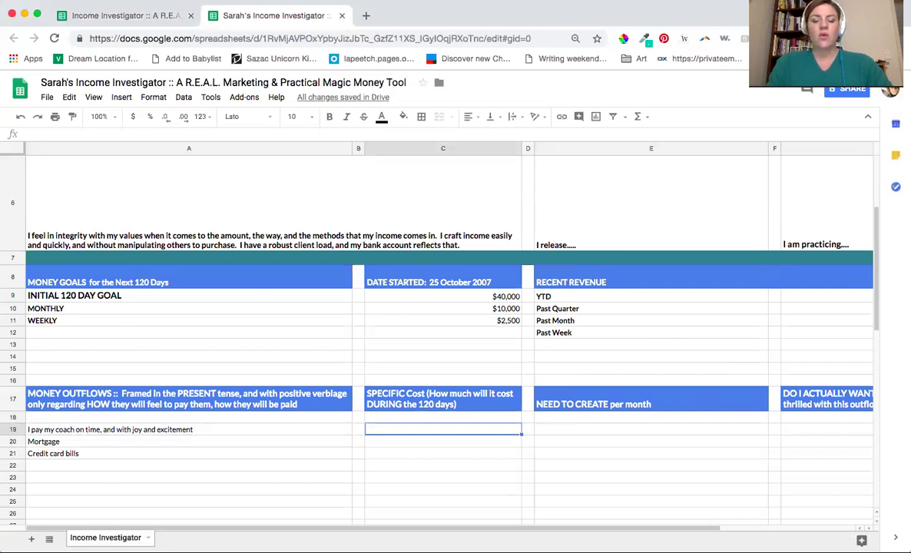
pyautogui.write('$2000')
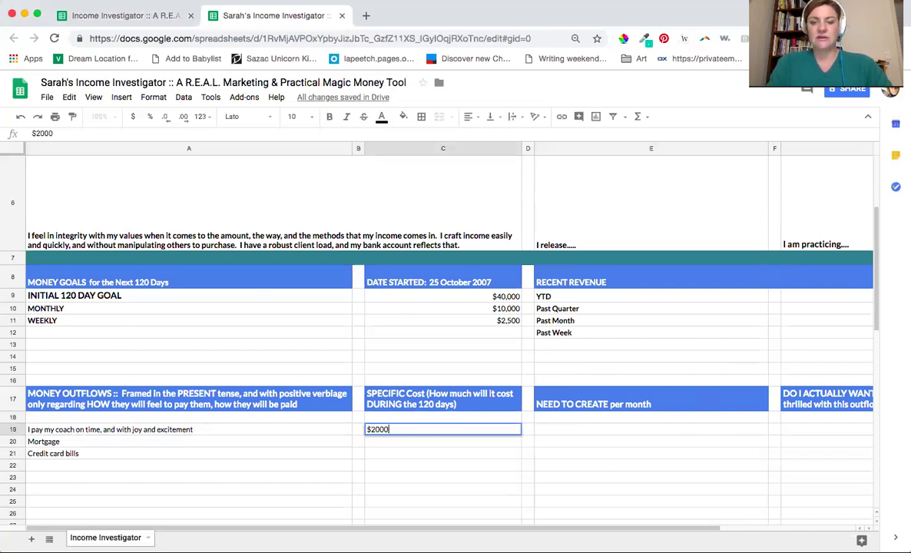
pyautogui.press('Tab')
pyautogui.press('Tab')
pyautogui.write('$500')
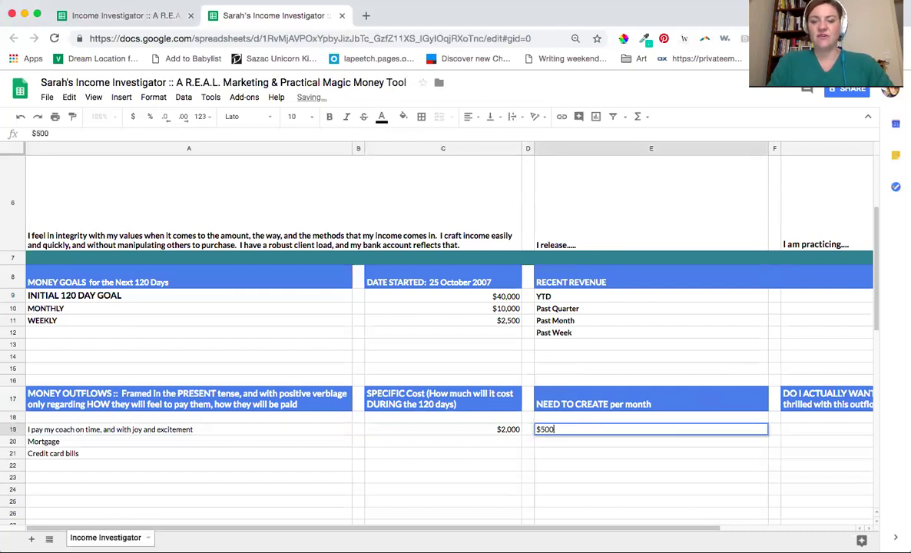
pyautogui.press('Return')
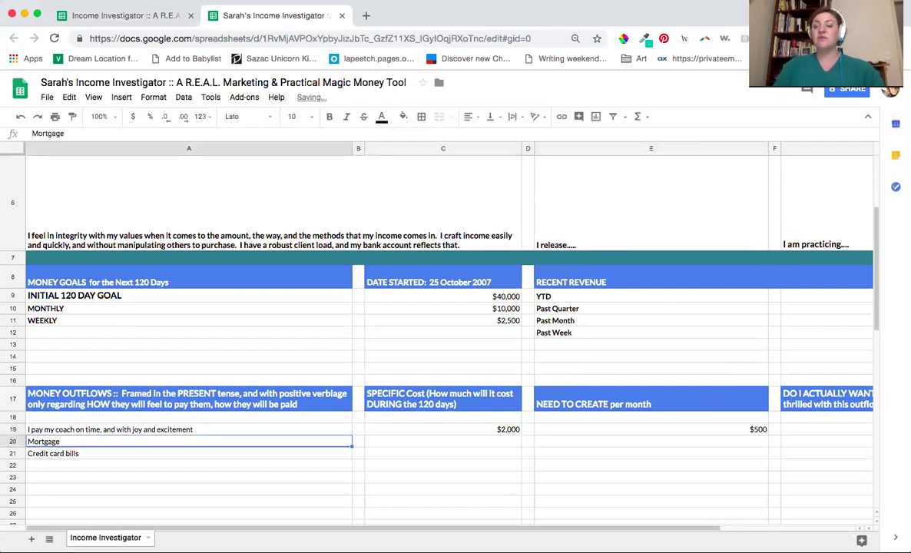
# - Answer "YES!" in cell G19 to whether the coach outflow is actually wanted
pyautogui.press('Tab')
pyautogui.press('Tab')
pyautogui.press('Tab')
pyautogui.press('Tab')
pyautogui.press('Tab')
pyautogui.press('Tab')
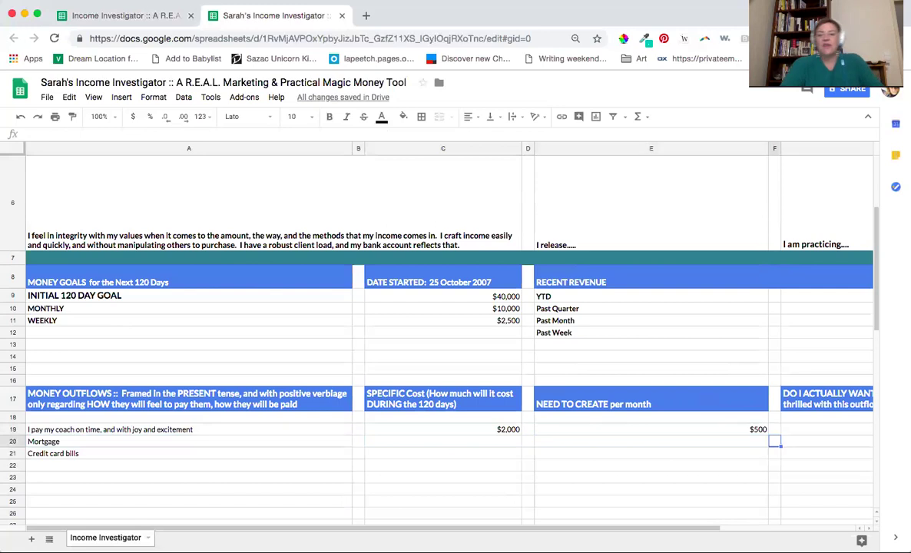
pyautogui.press('Up')
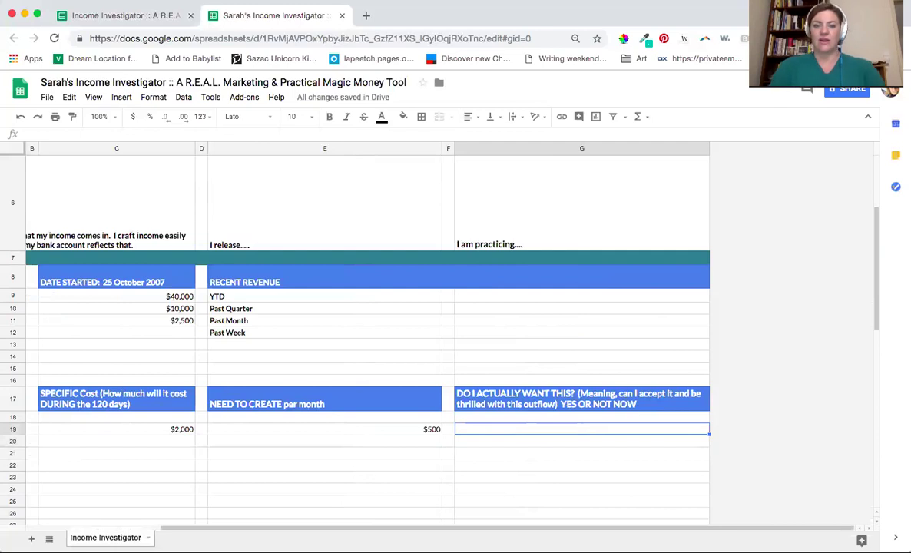
pyautogui.write('YES!')
pyautogui.press('Return')
# - Replace cell A20 with "I pay my mortgage early or ontime, and I do so reveling in the fact that I have a home I love"
pyautogui.press('Left')
pyautogui.press('Left')
pyautogui.press('Left')
pyautogui.press('Left')
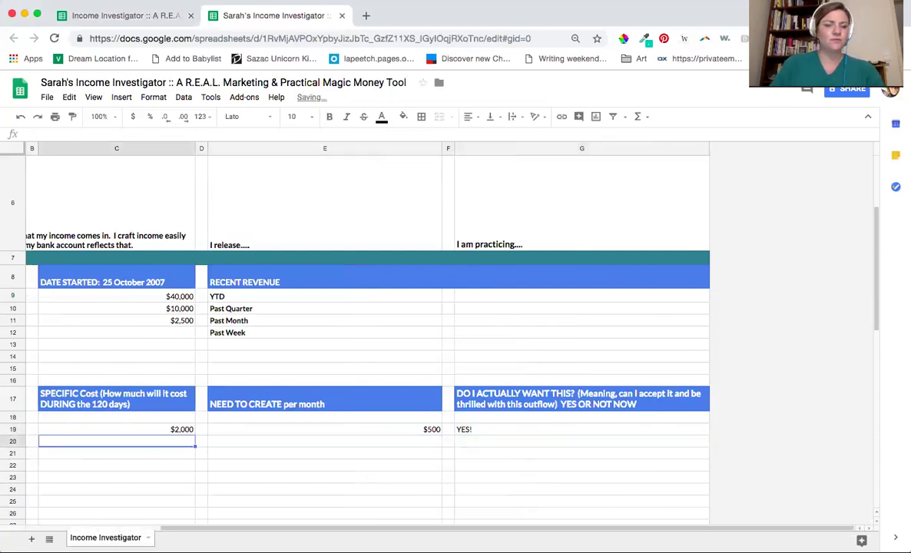
pyautogui.press('Left')
pyautogui.press('Left')
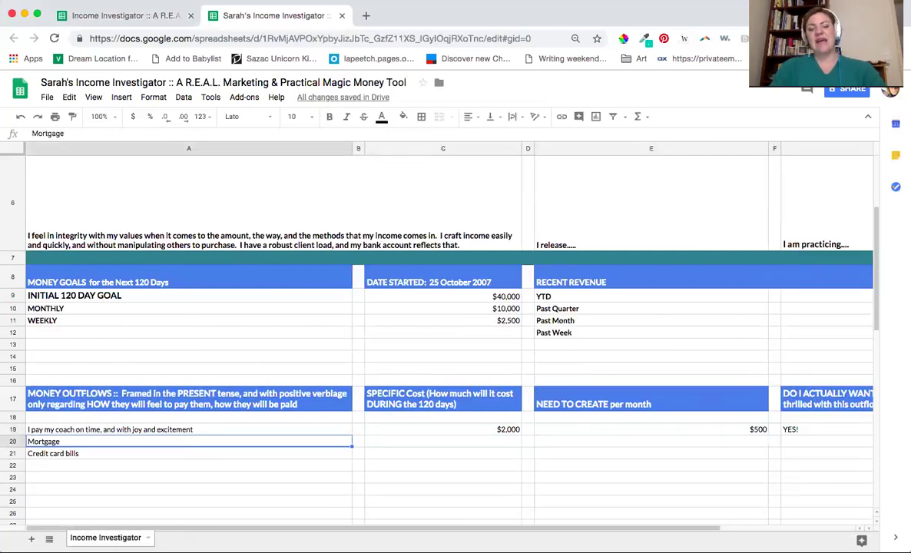
pyautogui.write('I pay my mortag')
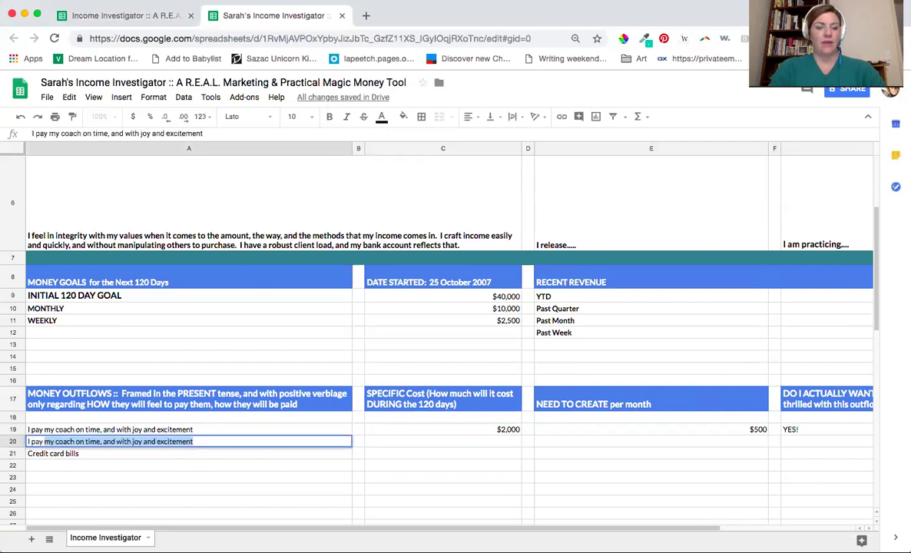
pyautogui.press('BackSpace')
pyautogui.press('BackSpace')
pyautogui.write('ga')
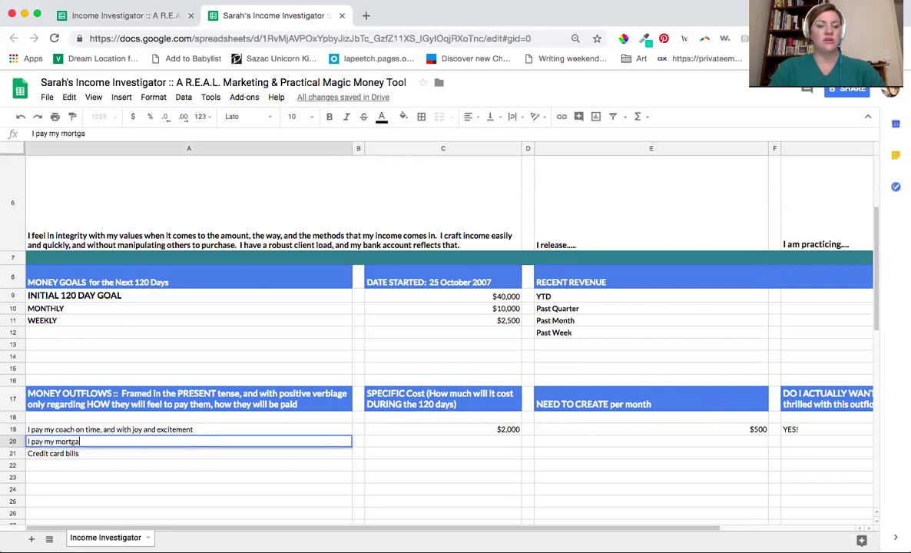
pyautogui.write('ge early or ontime, and')
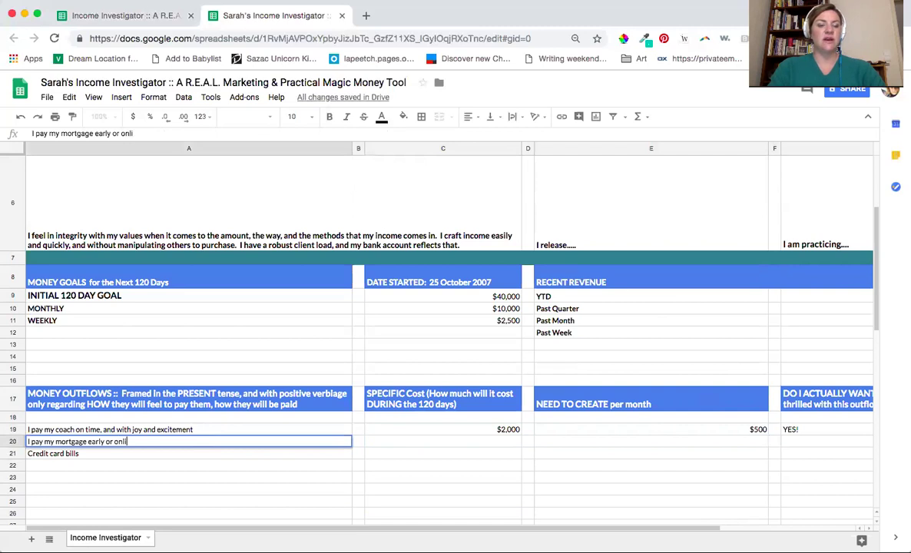
pyautogui.press('BackSpace')
pyautogui.press('BackSpace')
pyautogui.press('BackSpace')
pyautogui.write('and I do')
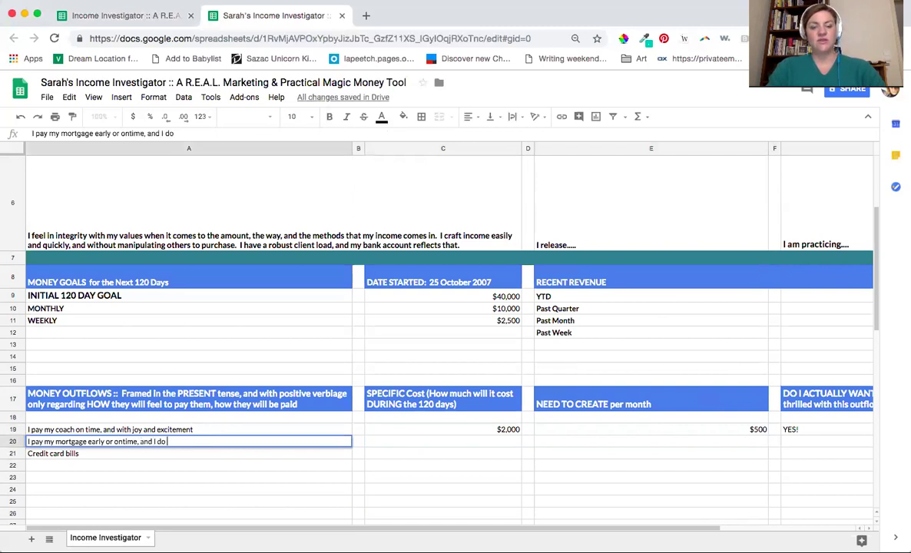
pyautogui.write(' so reveling in ')
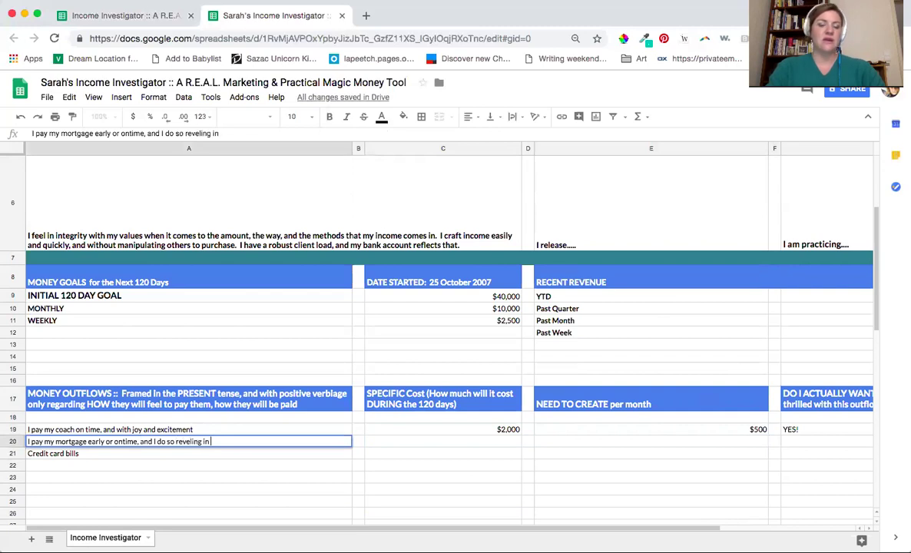
pyautogui.write('the fact that')
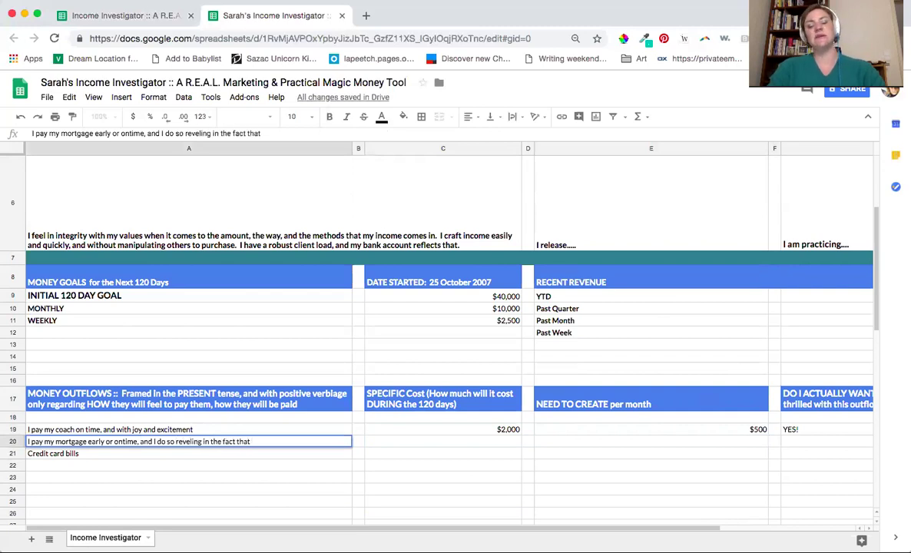
pyautogui.write(' I have a home I love')
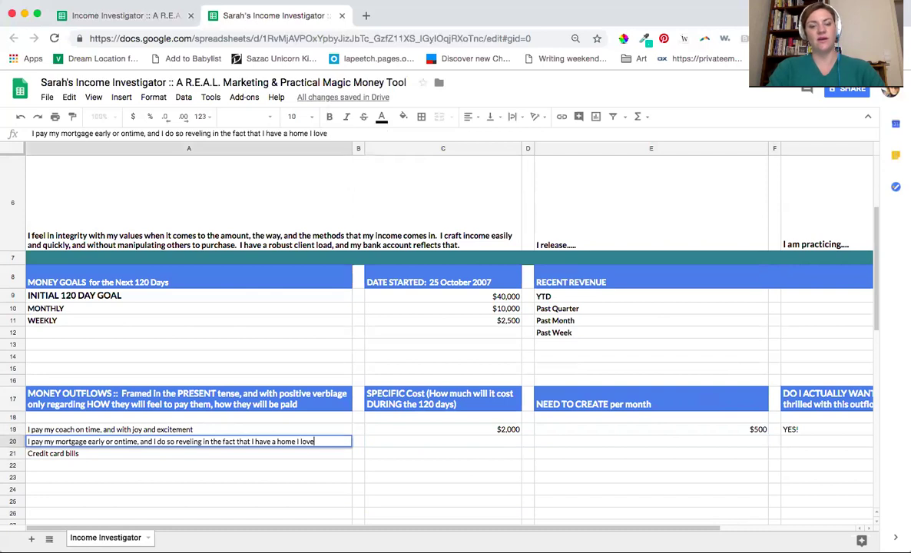
# - Fill in the mortgage outflow's row 20 with $2000 specific cost, $500 needed per month and the answer "YES!"
pyautogui.press('Tab')
pyautogui.press('Tab')
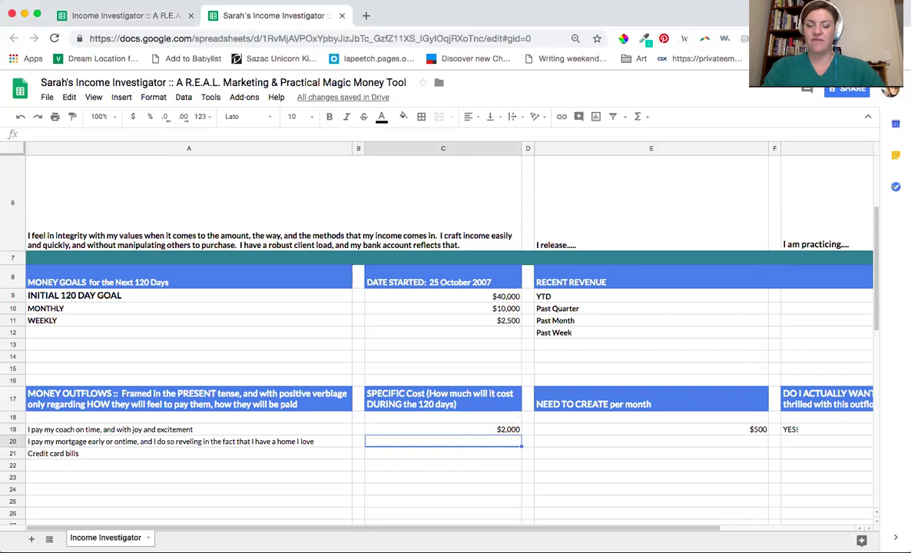
pyautogui.write('$2000')
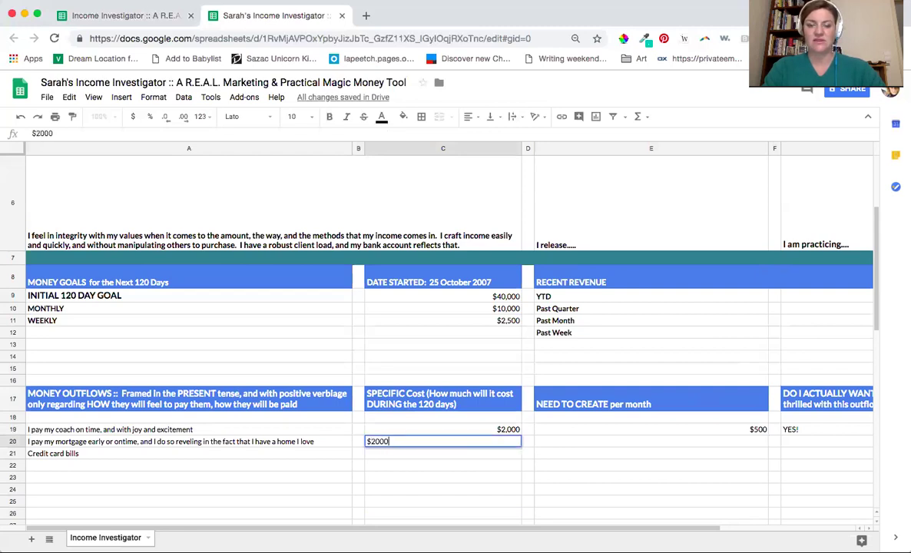
pyautogui.press('Tab')
pyautogui.press('Tab')
pyautogui.write('$500')
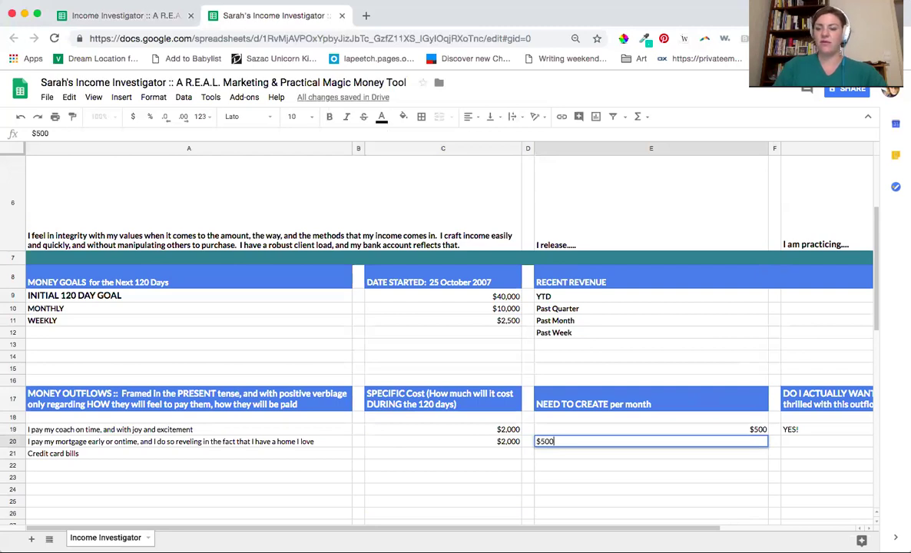
pyautogui.press('Tab')
pyautogui.press('Tab')
pyautogui.write('YES!')
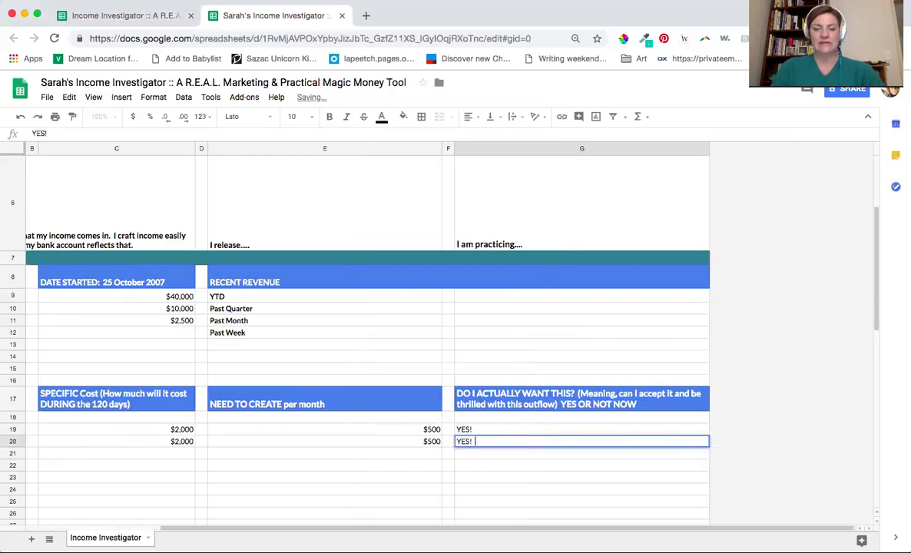
pyautogui.press('Return')
# - Replace cell A21 with "I pay my bills early, and automatically without worry that I won't have the income to cover them."
pyautogui.press('Delete')
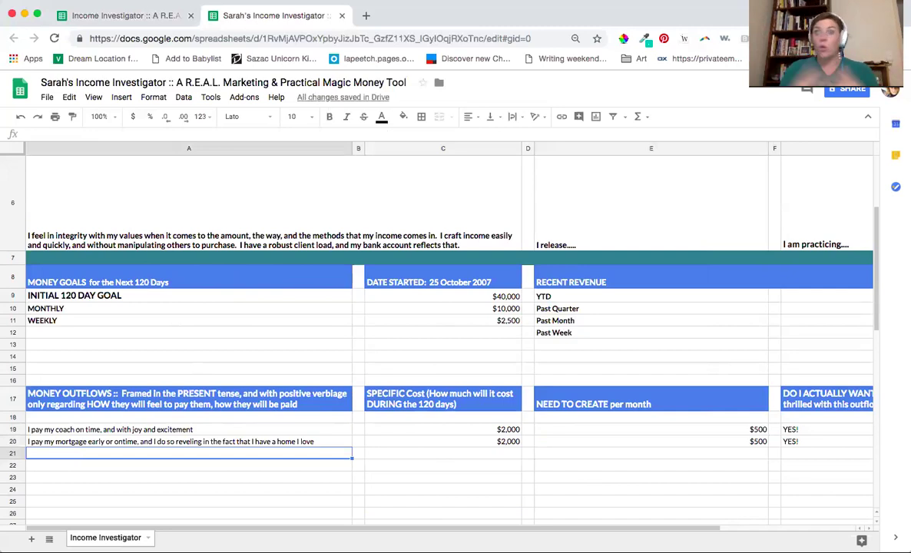
pyautogui.write("I pay my bills early, and automatically without worry that I won't have the income to cover them.")
pyautogui.press('Tab')
pyautogui.press('Tab')
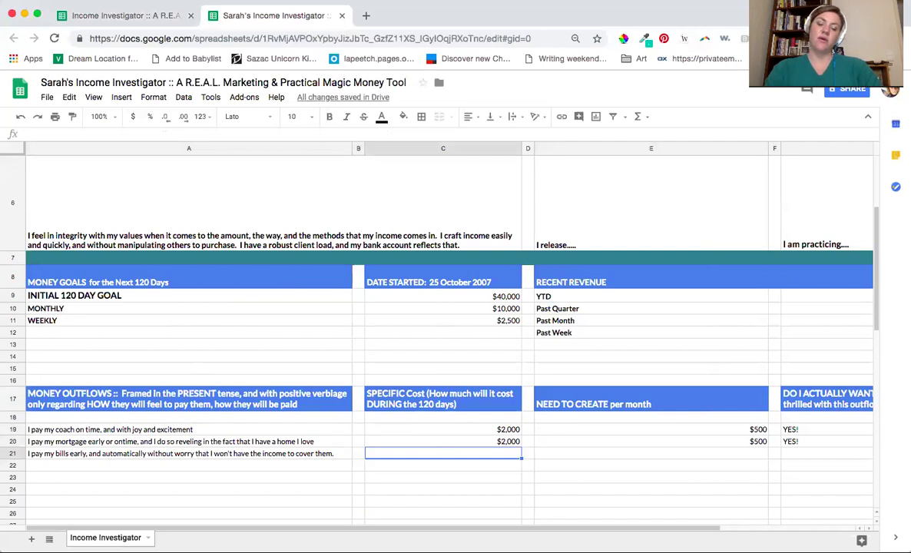
# - Set the amount needed per month for the bills outflow to $300 in cell E21
pyautogui.press('Tab')
pyautogui.press('Tab')
pyautogui.write('$50')
pyautogui.press('BackSpace')
pyautogui.press('BackSpace')
pyautogui.write('400')
pyautogui.press('BackSpace')
pyautogui.press('BackSpace')
pyautogui.press('BackSpace')
pyautogui.write('300')
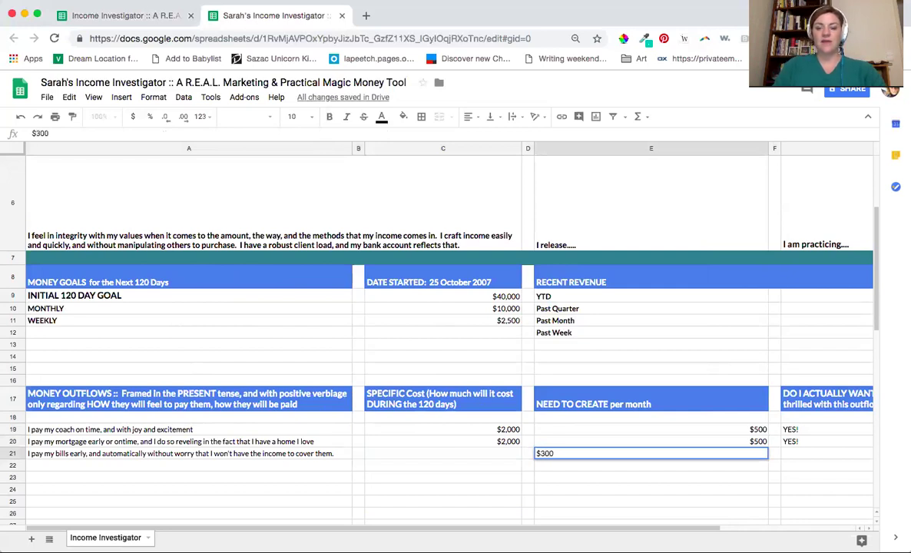
pyautogui.press('Return')
# - Enter $1200 as the bills outflow's specific cost in cell C21
pyautogui.press('Up')
pyautogui.press('Tab')
pyautogui.press('Tab')
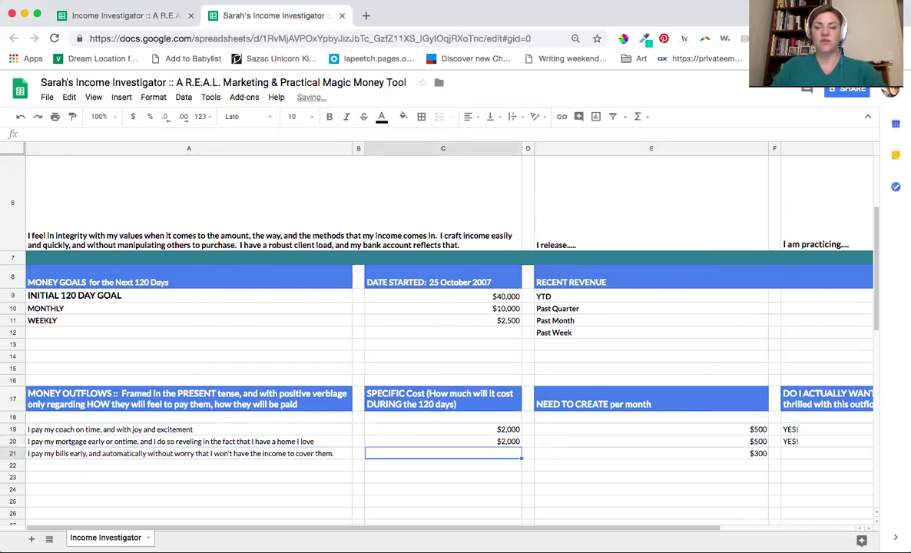
pyautogui.write('$1200')
pyautogui.press('Return')
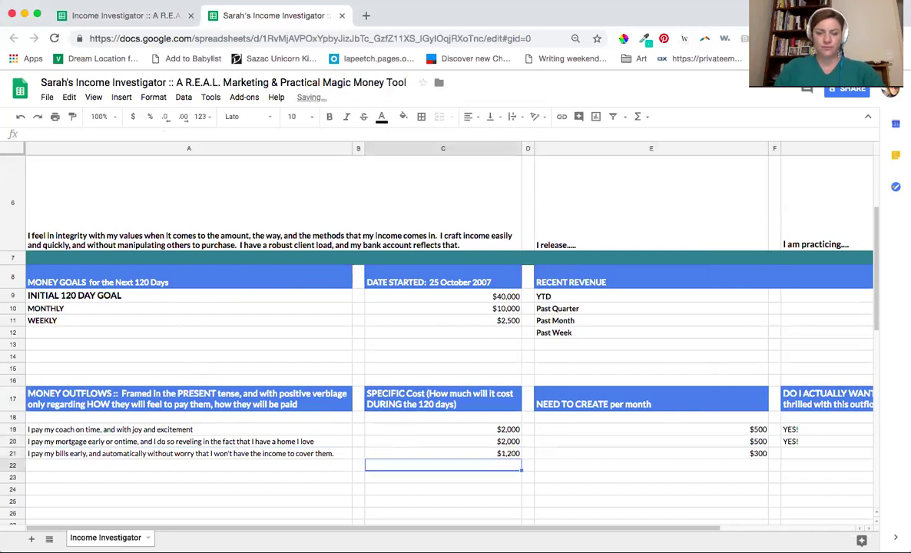
# - Enter "I invest into REAL Marketing with ease, and dive into the content quickly" as a new money outflow in cell A22
pyautogui.press('Left')
pyautogui.press('Left')
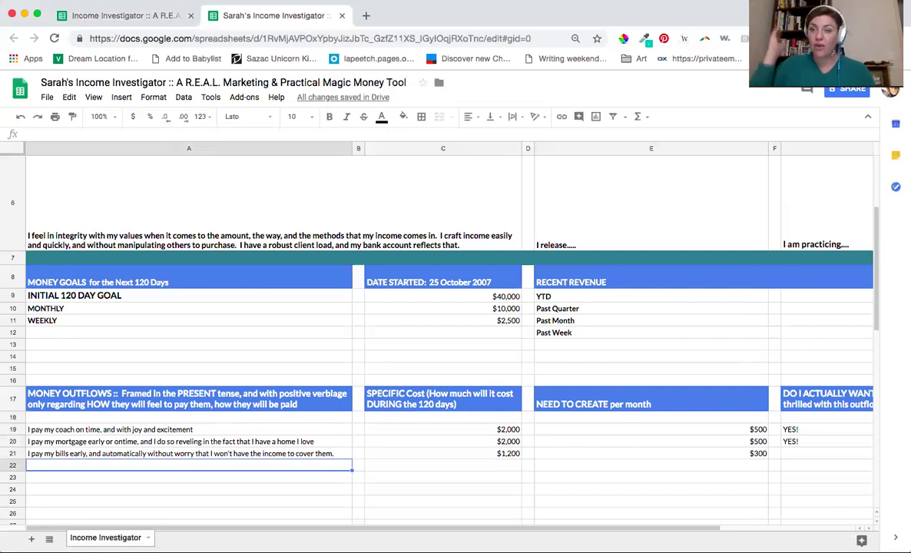
pyautogui.write('I invest into REAL Marketing with jo')
pyautogui.press('BackSpace')
pyautogui.press('BackSpace')
pyautogui.write('ease, and ')
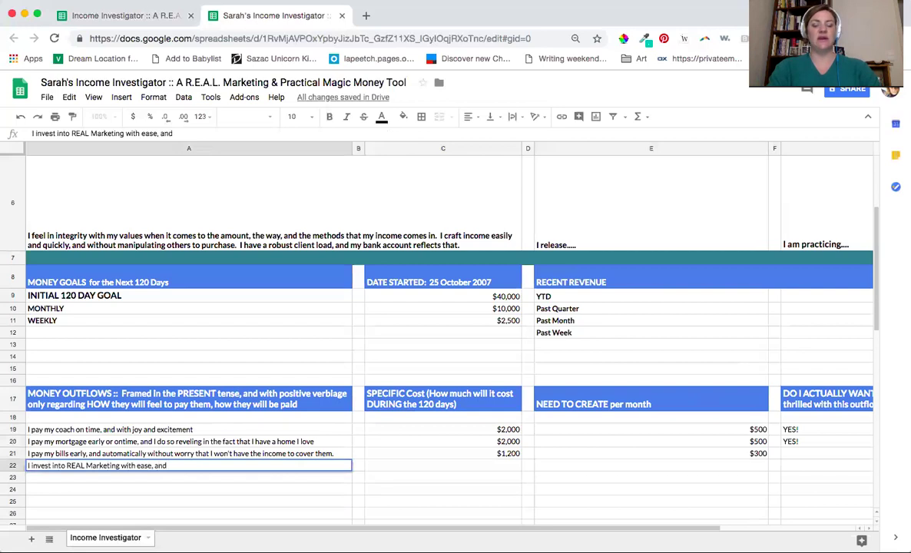
pyautogui.write('dive into the co')
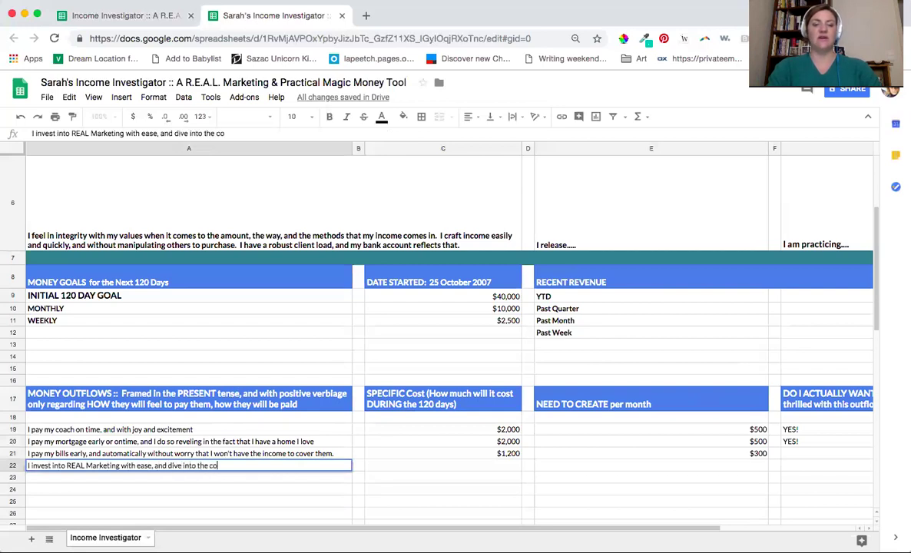
pyautogui.write('ntent quickly')
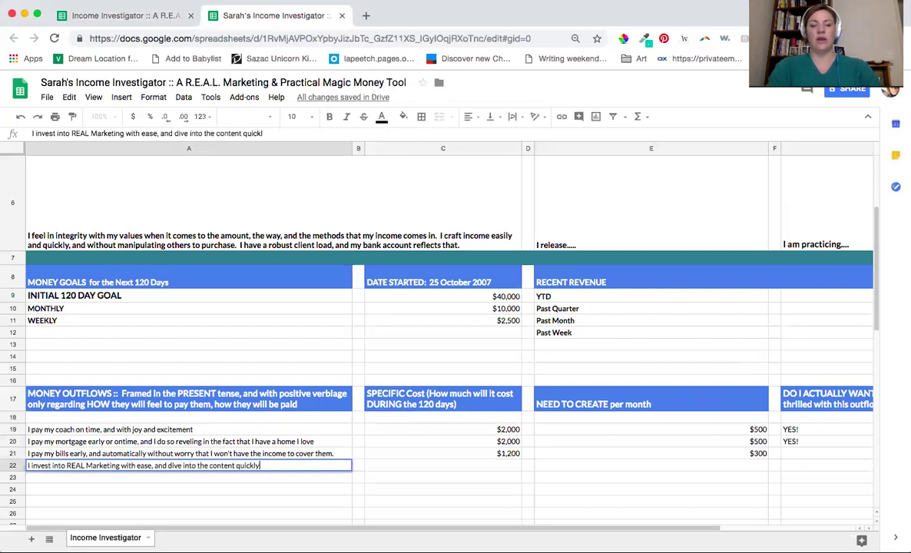
pyautogui.press('Tab')
# - Enter $2497 as the REAL Marketing outflow's specific cost in cell C22
pyautogui.click(442, 465)
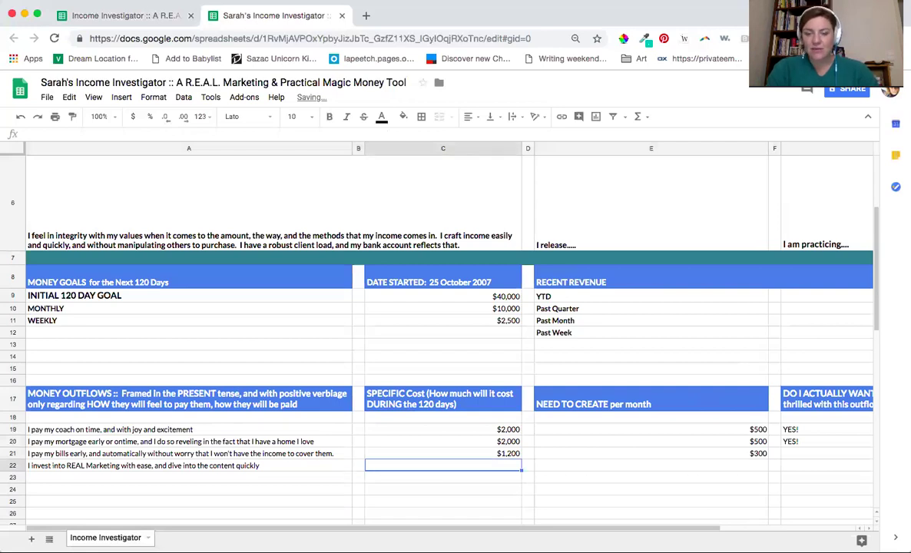
pyautogui.write('$')
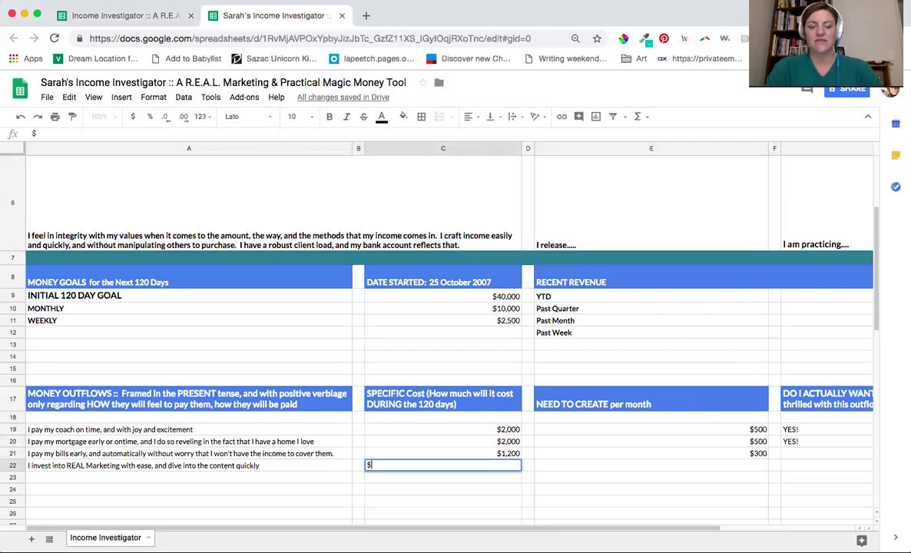
pyautogui.write('2,497')
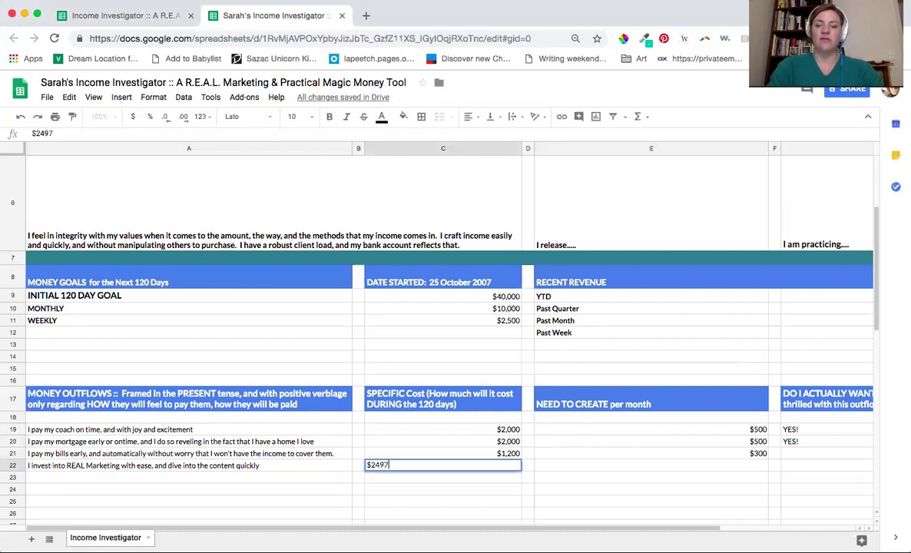
pyautogui.press('Return')
# - Calculate the REAL Marketing outflow's monthly need in cell E22 with the formula =C22/4
pyautogui.press('Up')
pyautogui.press('Right')
pyautogui.press('Right')
pyautogui.press('Right')
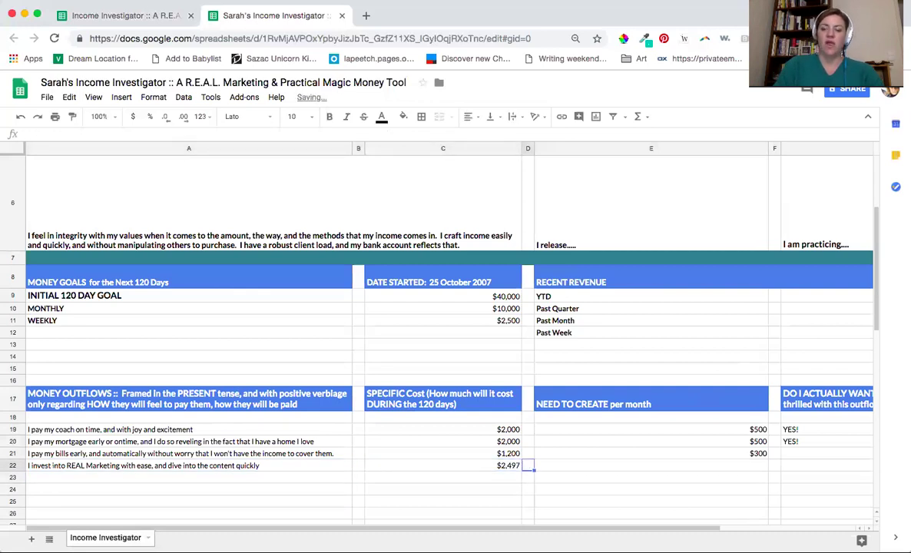
pyautogui.press('Right')
pyautogui.write('=')
pyautogui.click(492, 467)
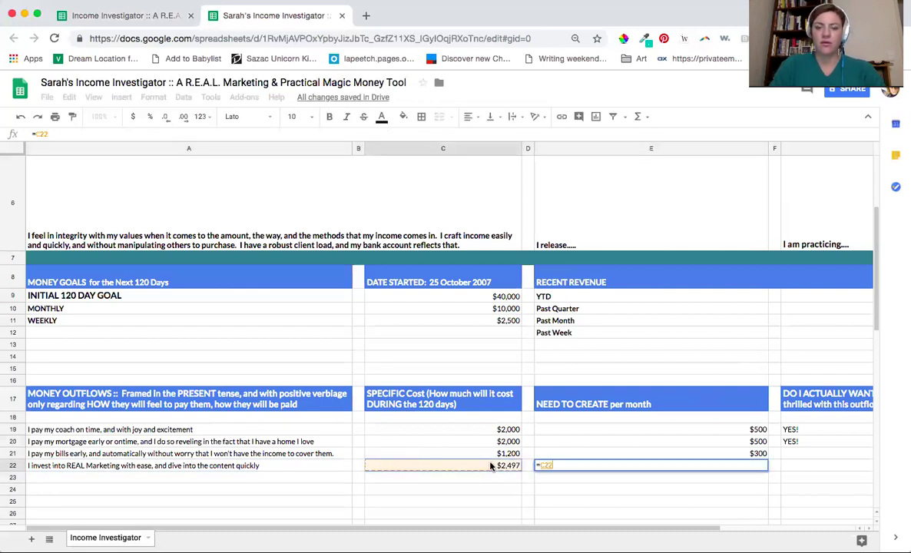
pyautogui.write('/4')
pyautogui.press('Return')
# - Clear the specific costs of the coach, mortgage and bills outflows in cells C19 to C21
pyautogui.press('Up')
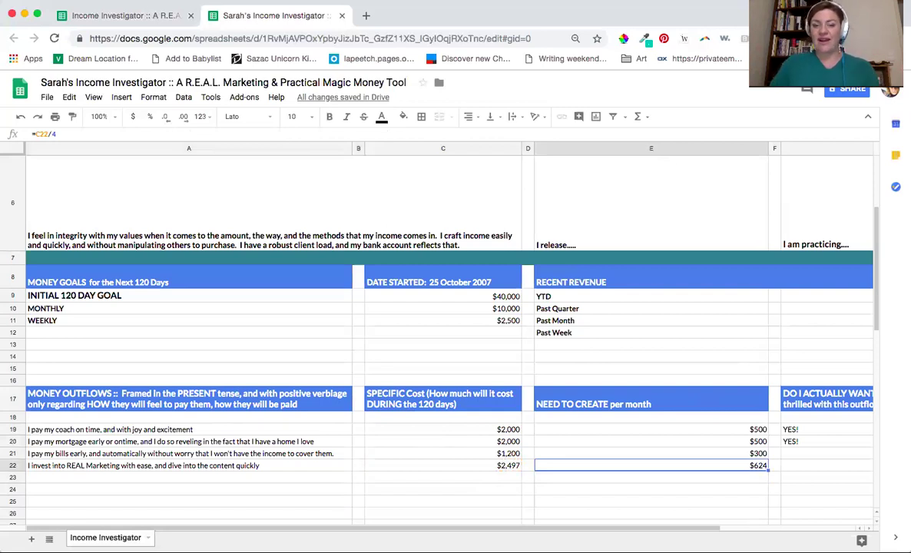
pyautogui.press('Up')
pyautogui.press('Left')
pyautogui.press('Left')
pyautogui.press('BackSpace')
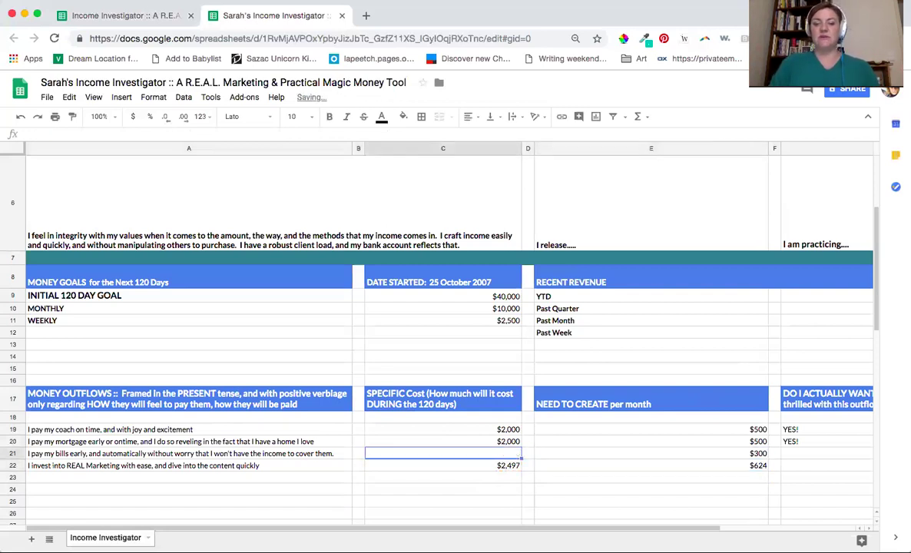
pyautogui.press('Up')
pyautogui.press('BackSpace')
pyautogui.press('Up')
pyautogui.press('BackSpace')
# - Answer "YES!" in cells G21 and G22 to whether the bills and REAL Marketing outflows are actually wanted
pyautogui.press('Down')
pyautogui.press('Down')
pyautogui.press('Down')
pyautogui.press('Down')
pyautogui.press('Right')
pyautogui.press('Right')
pyautogui.press('Right')
pyautogui.press('Right')
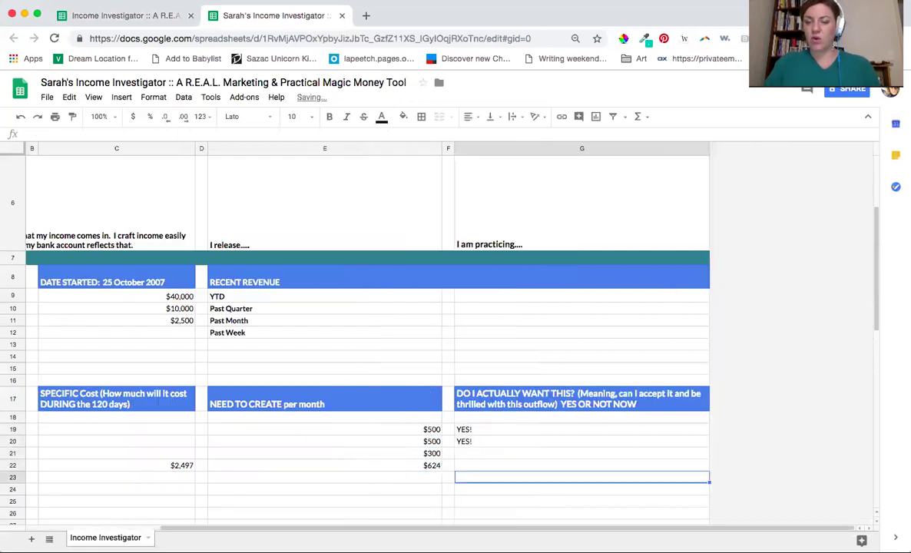
pyautogui.press('Up')
pyautogui.press('Up')
pyautogui.write('YES!')
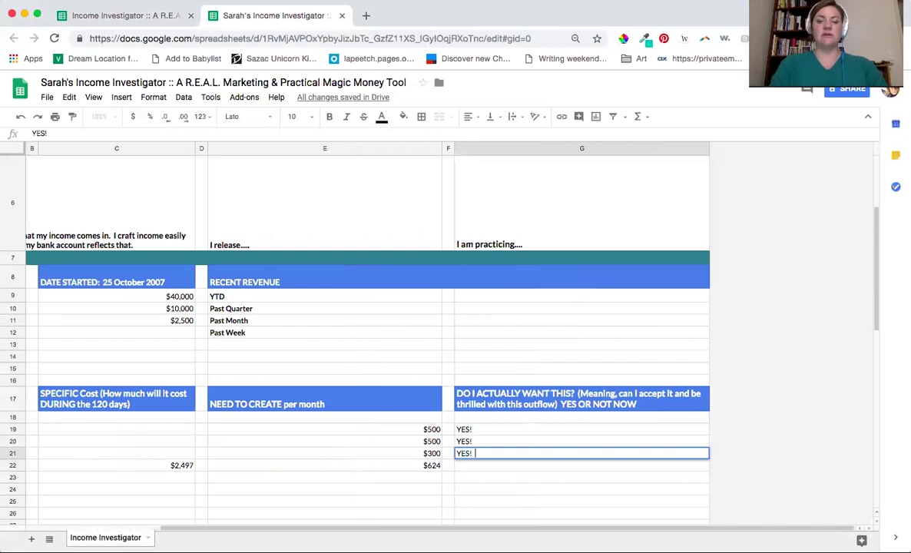
pyautogui.press('Return')
pyautogui.press('Up')
pyautogui.press('Down')
pyautogui.write('YES!')
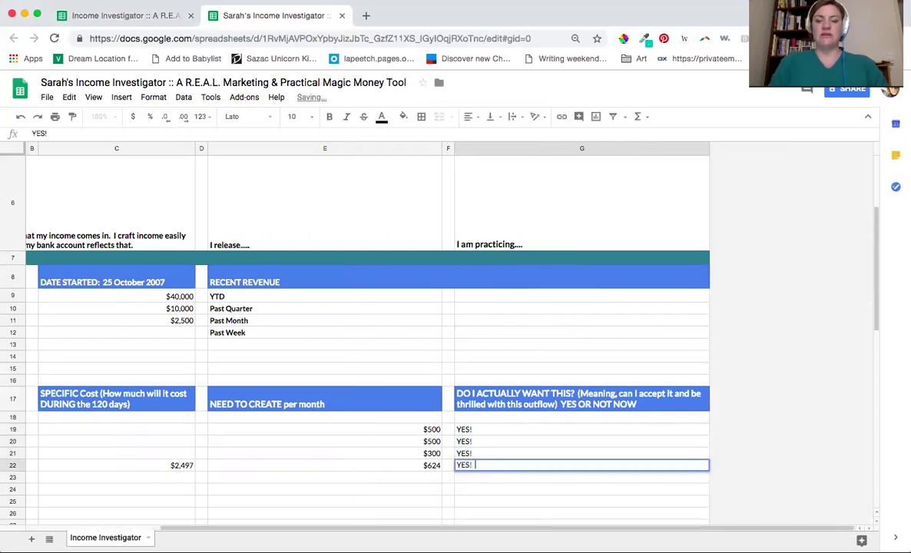
pyautogui.press('Up')
# - Enter "I have a clothing and makeup budget that feels abundant and joyous, and I can buy the things i want with ease" in cell A23
pyautogui.press('Left')
pyautogui.press('Left')
pyautogui.press('Left')
pyautogui.press('Left')
pyautogui.press('Left')
pyautogui.press('Left')
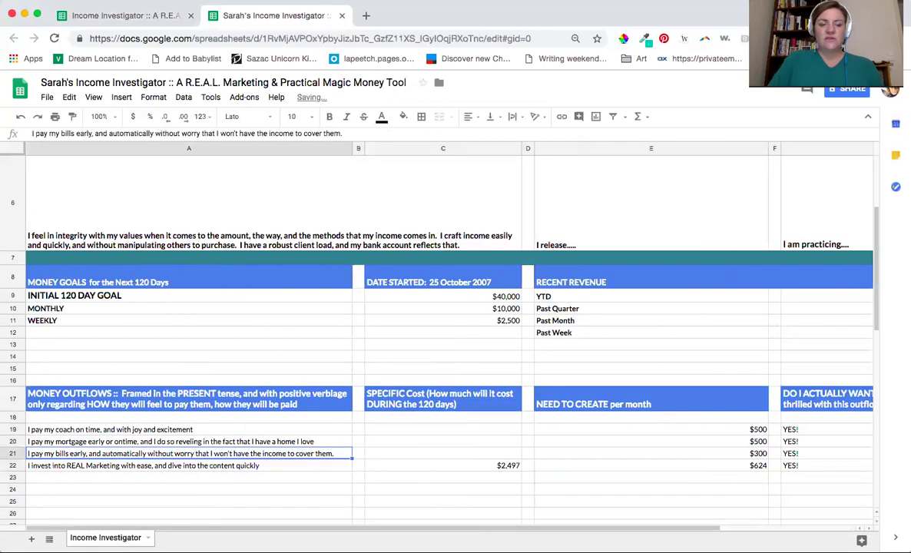
pyautogui.press('Down')
pyautogui.press('Down')
pyautogui.press('Down')
pyautogui.press('Up')
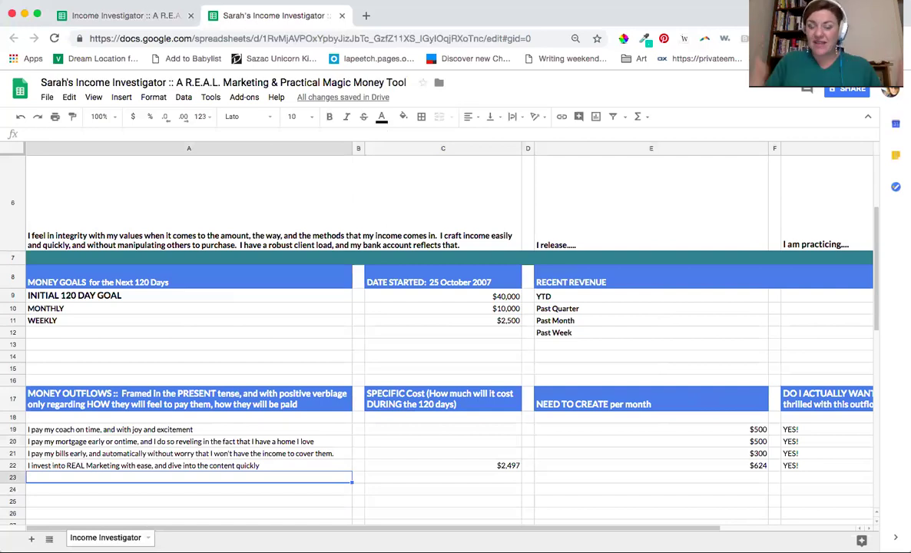
pyautogui.write('I have a ')
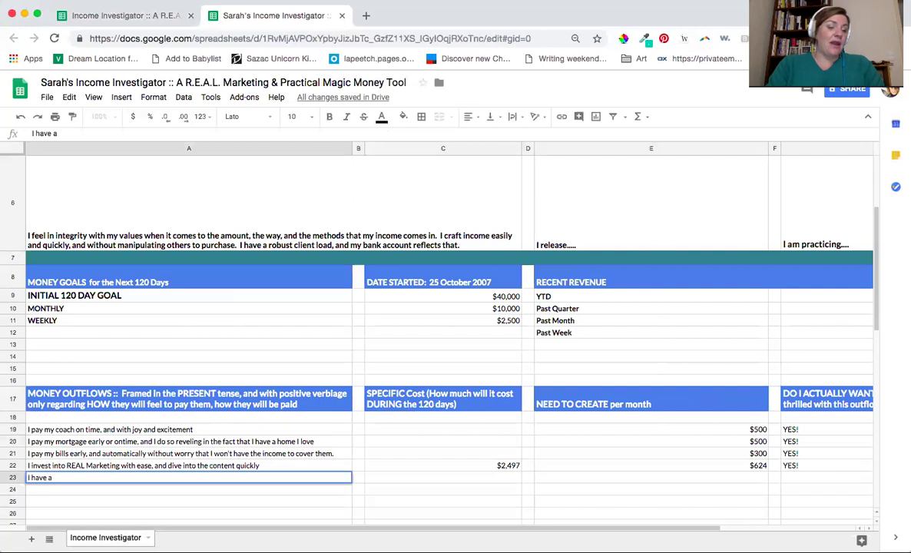
pyautogui.write('clo')
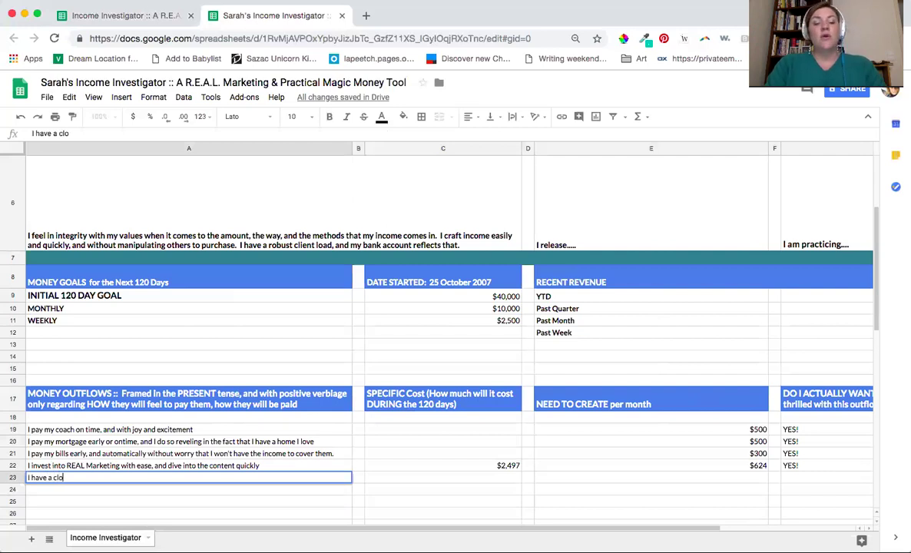
pyautogui.write('thing and makeup b')
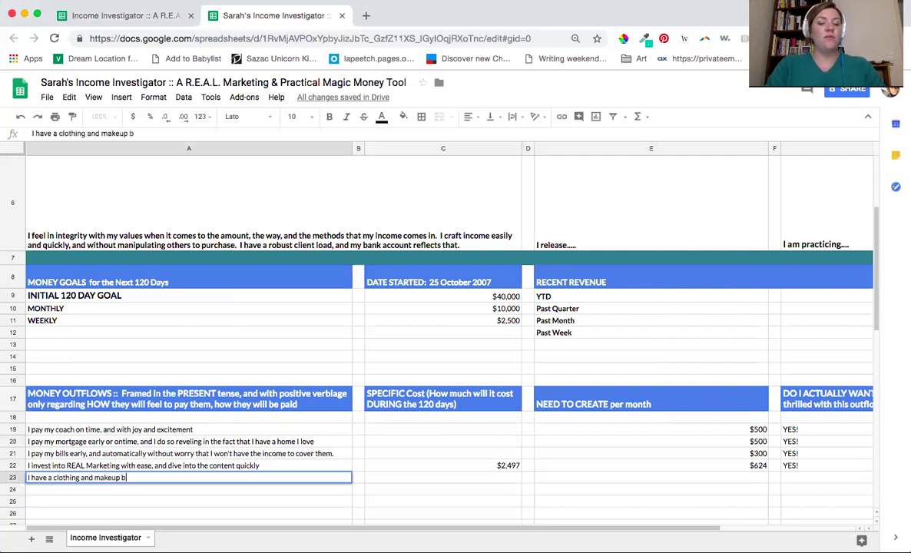
pyautogui.write('udget that fee')
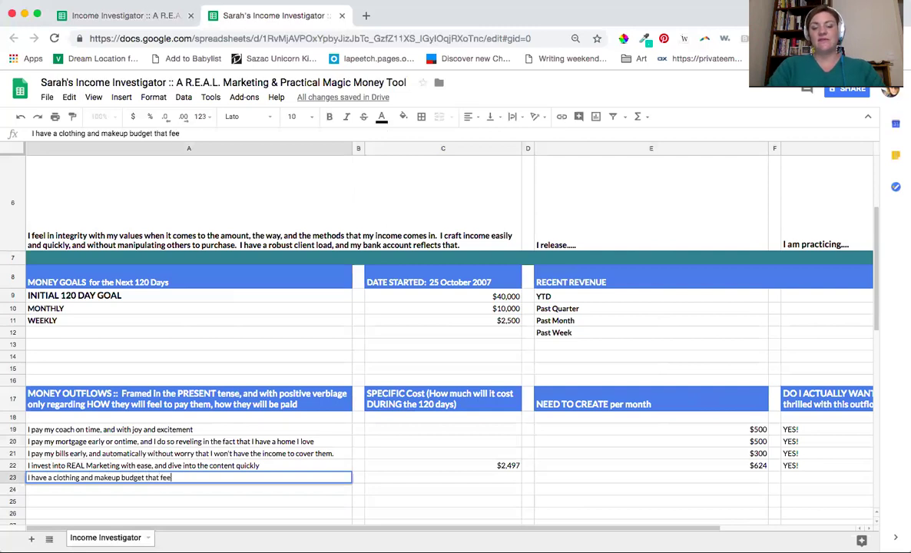
pyautogui.write('ls abundnt')
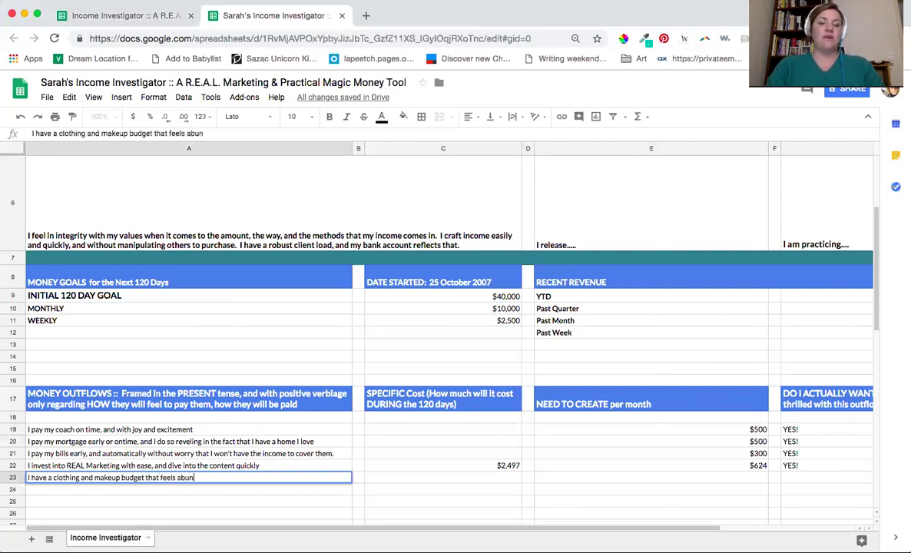
pyautogui.press('BackSpace')
pyautogui.press('BackSpace')
pyautogui.write('ant and jo')
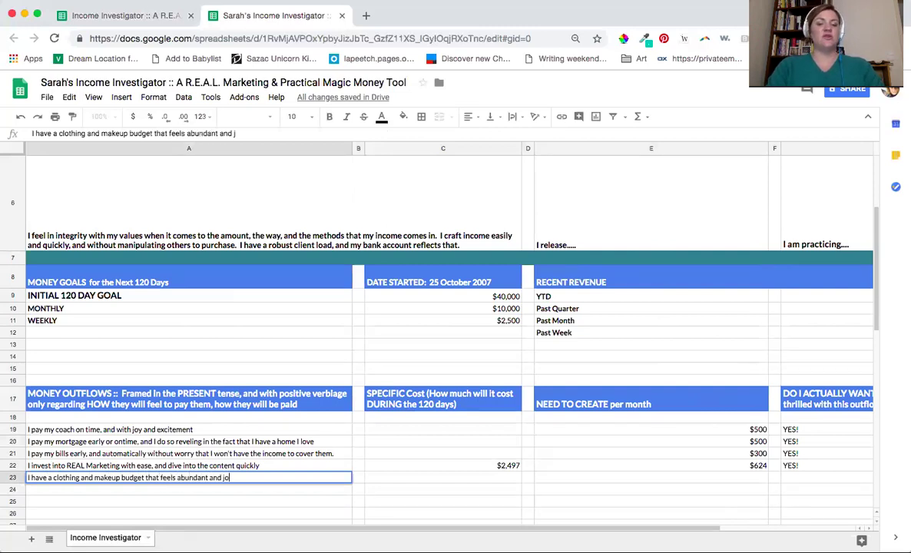
pyautogui.write('yous, and I can bu')
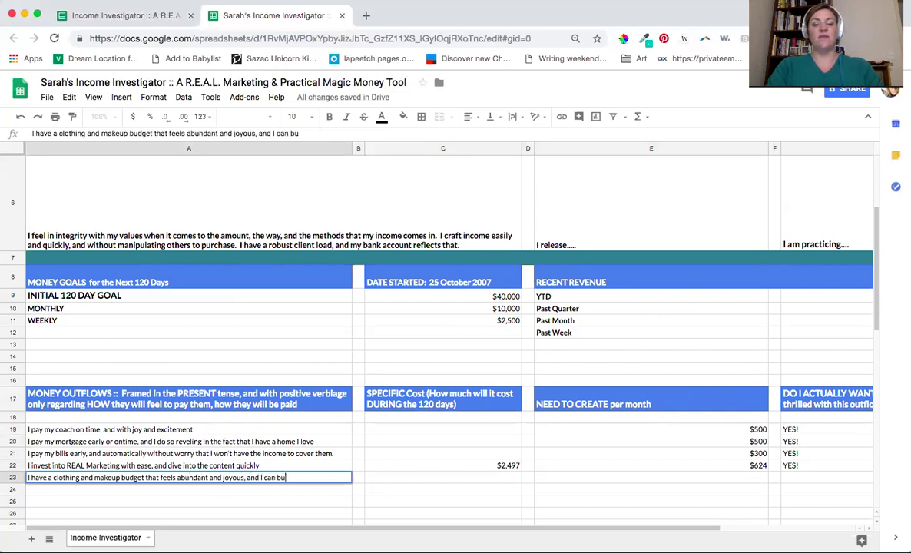
pyautogui.write('y the things i want with')
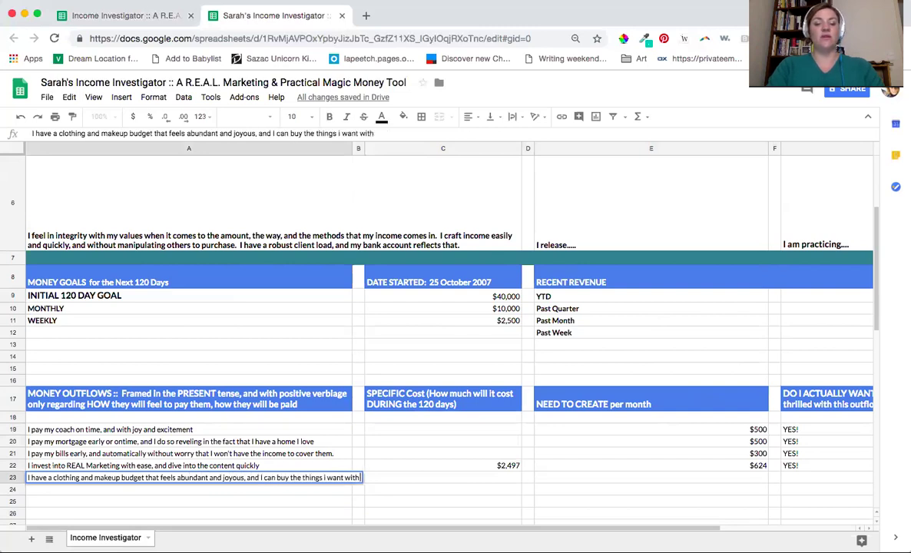
pyautogui.write(' ease')
pyautogui.press('Return')
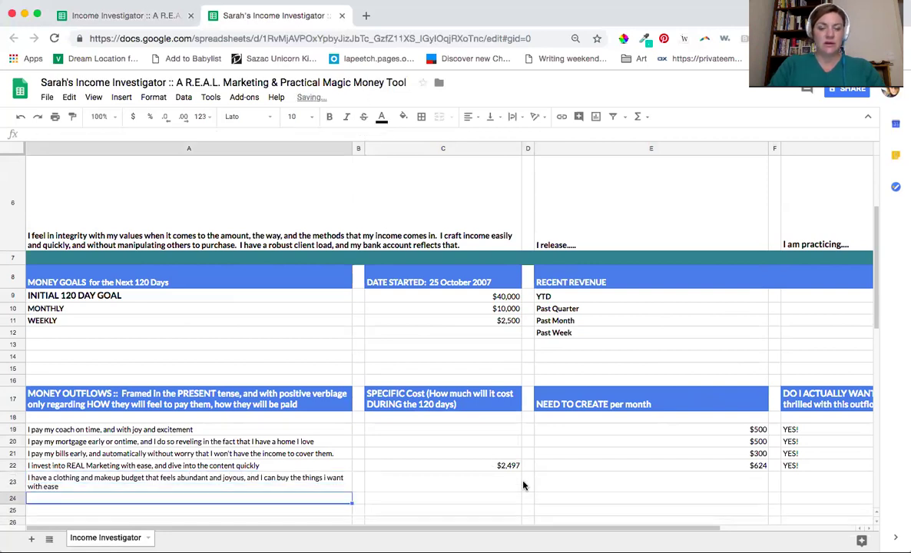
# - Set the amount needed per month for the clothing and makeup outflow to $1000 in cell E23
pyautogui.click(466, 478)
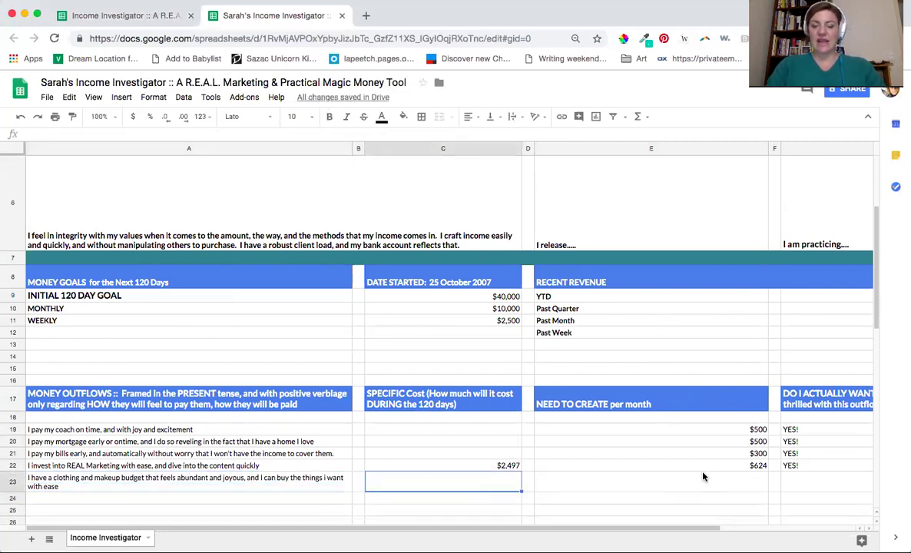
pyautogui.press('Right')
pyautogui.press('Right')
pyautogui.write('$1000')
pyautogui.press('Return')
# - Answer "NOT NOW" in cell G23 to whether the clothing and makeup outflow is actually wanted
pyautogui.press('Up')
pyautogui.press('Right')
pyautogui.press('Right')
pyautogui.press('Right')
pyautogui.press('Right')
pyautogui.write('NOT NOW')
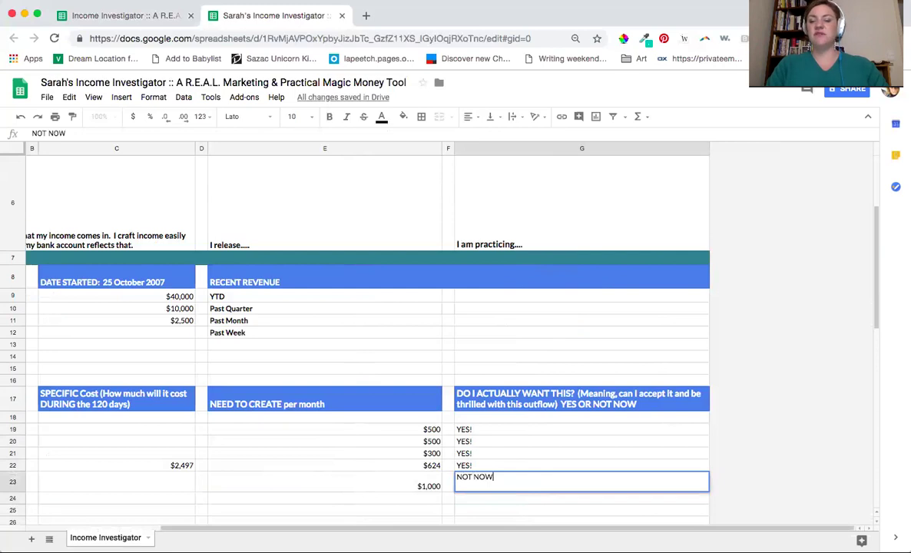
pyautogui.press('Return')
# - Enter "Hire team member that feels in alignment with my value." as the next money outflow in cell A24
pyautogui.press('Up')
pyautogui.press('Left')
pyautogui.press('Left')
pyautogui.press('Left')
pyautogui.press('Left')
pyautogui.press('Left')
pyautogui.press('Left')
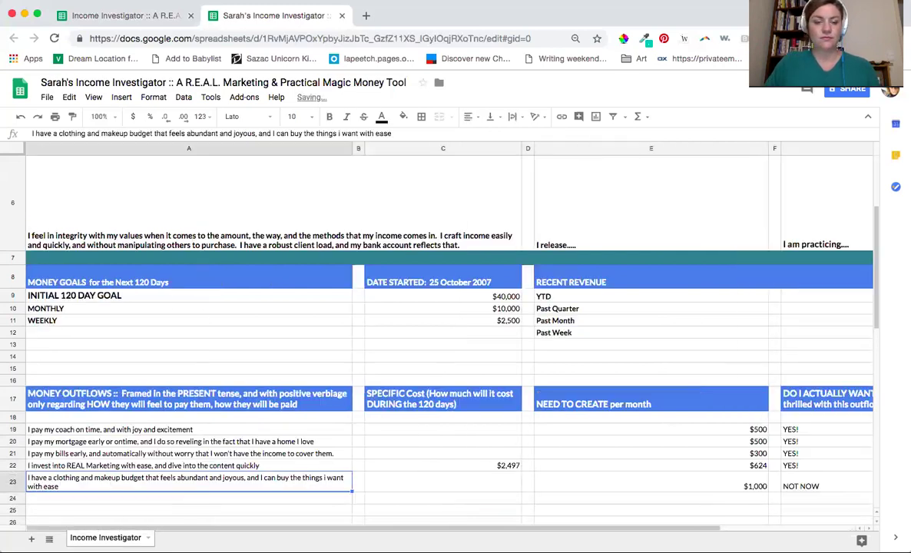
pyautogui.press('Down')
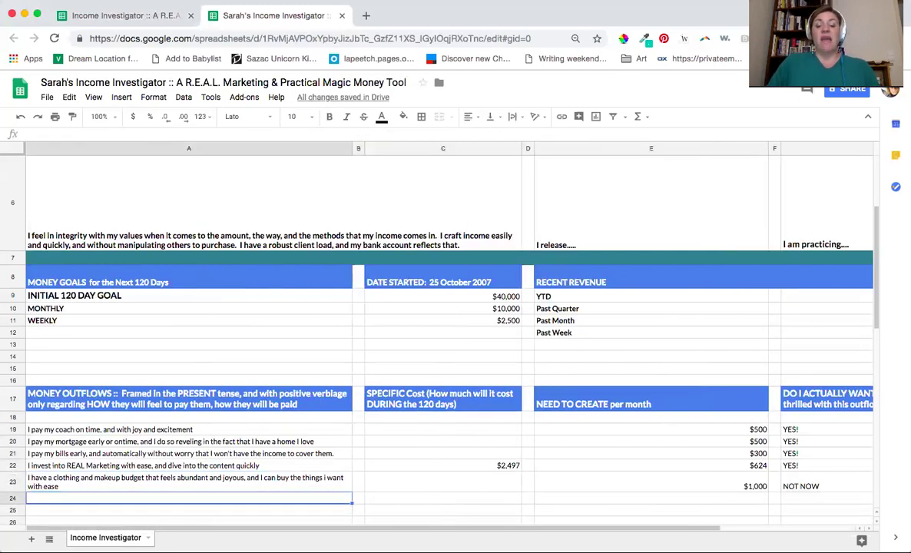
pyautogui.write('I')
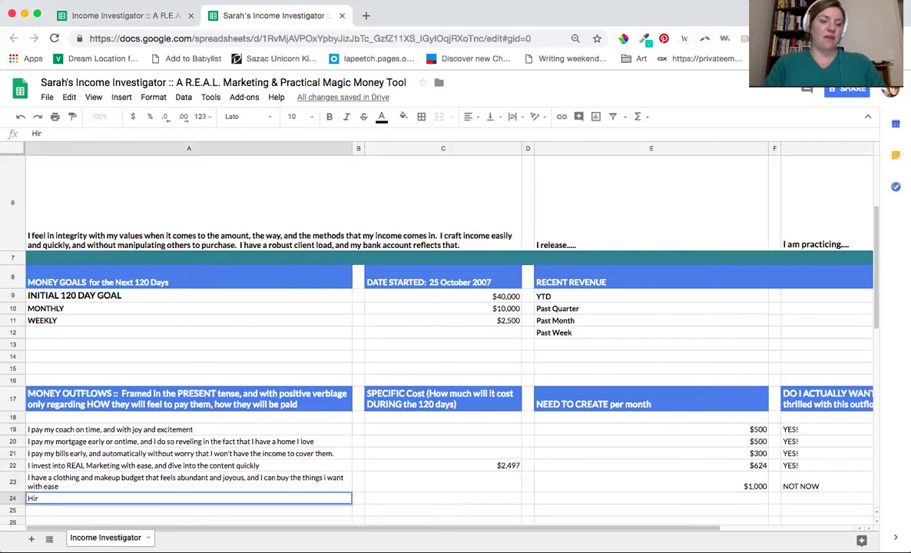
pyautogui.press('BackSpace')
pyautogui.write('Hire ')
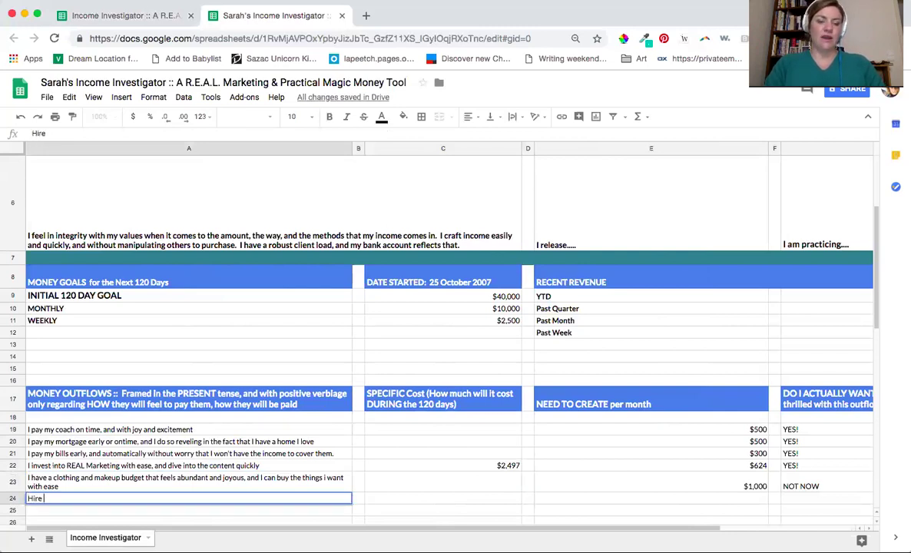
pyautogui.write('team member')
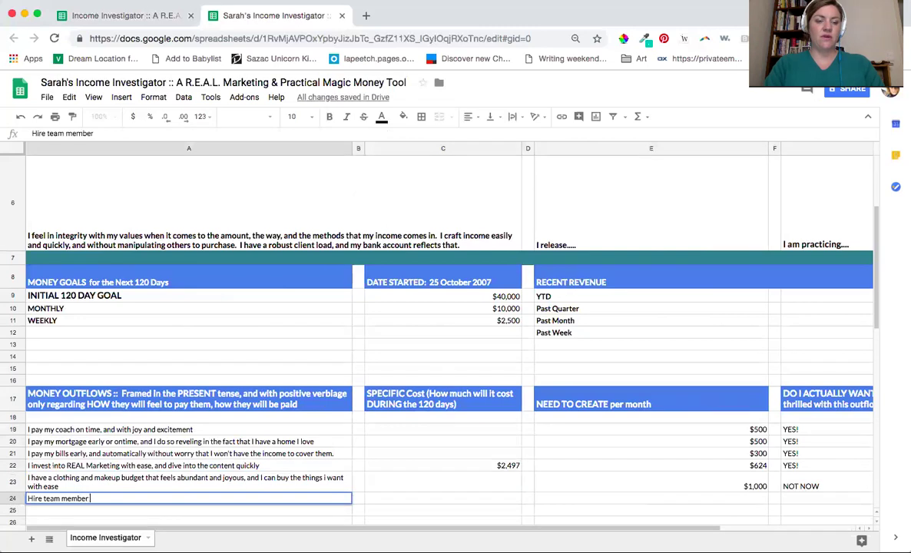
pyautogui.write(' that feels in alig')
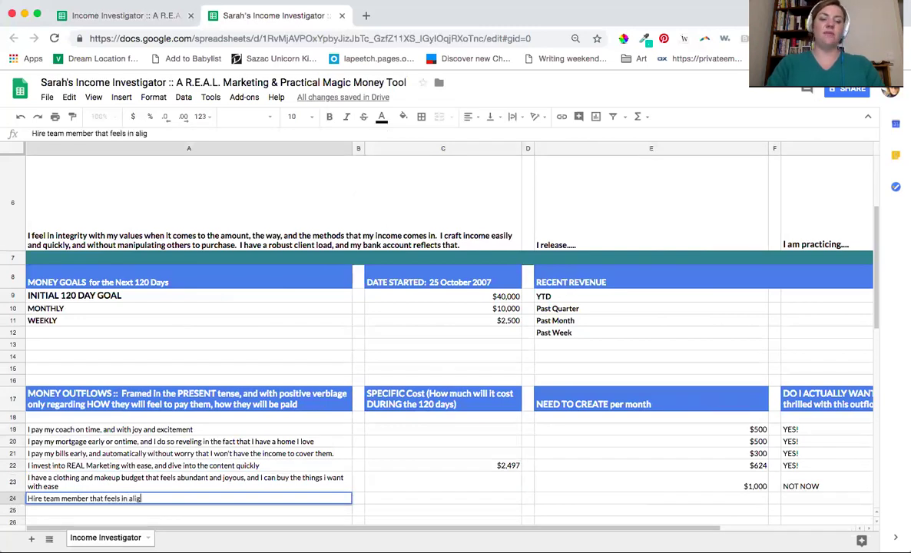
pyautogui.write('nment with my value.')
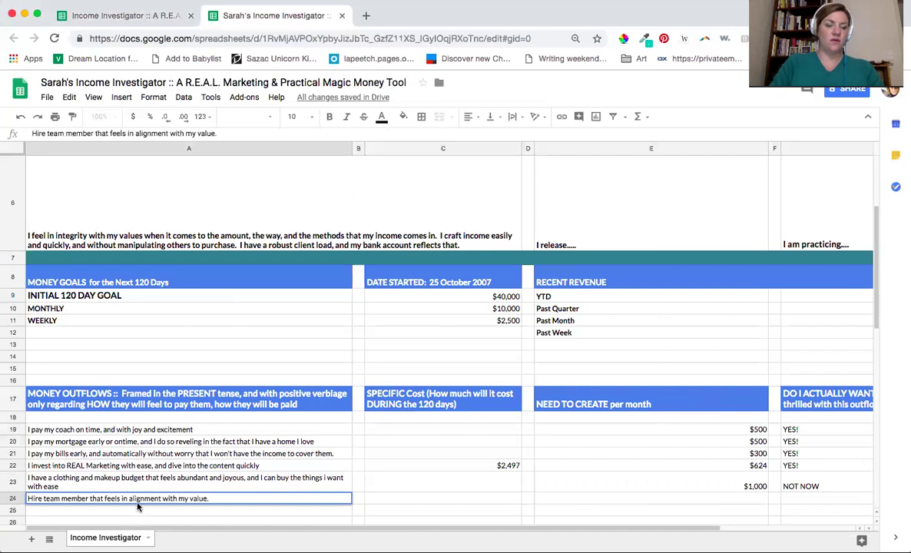
# - Reword the start of the outflow in cell A24 so it reads "I have a team member that feels in alignment with my value."
pyautogui.click(29, 499)
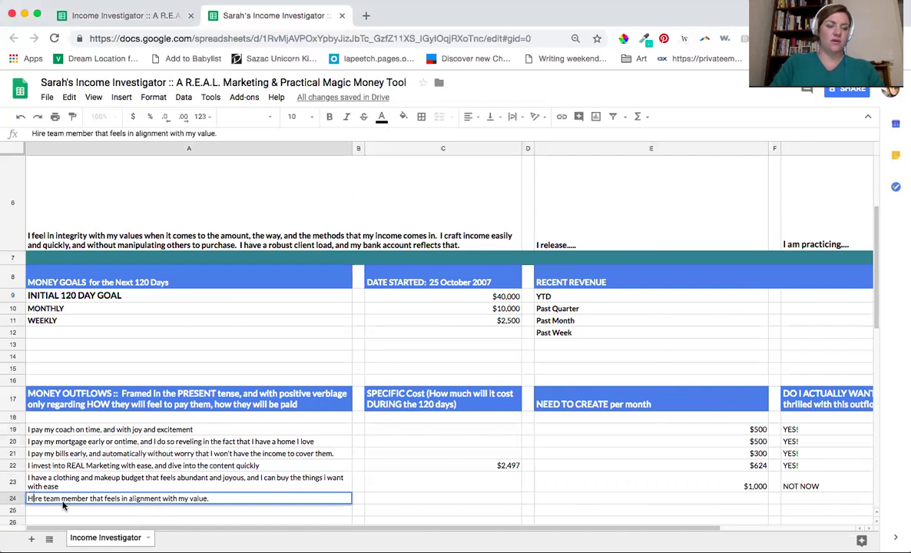
pyautogui.write('I have')
pyautogui.press('Delete')
pyautogui.press('Delete')
pyautogui.press('Delete')
pyautogui.press('Delete')
pyautogui.write('a')
pyautogui.press('Tab')
# - Set the amount needed per month for the team member outflow to $500 in cell E24
pyautogui.click(451, 498)
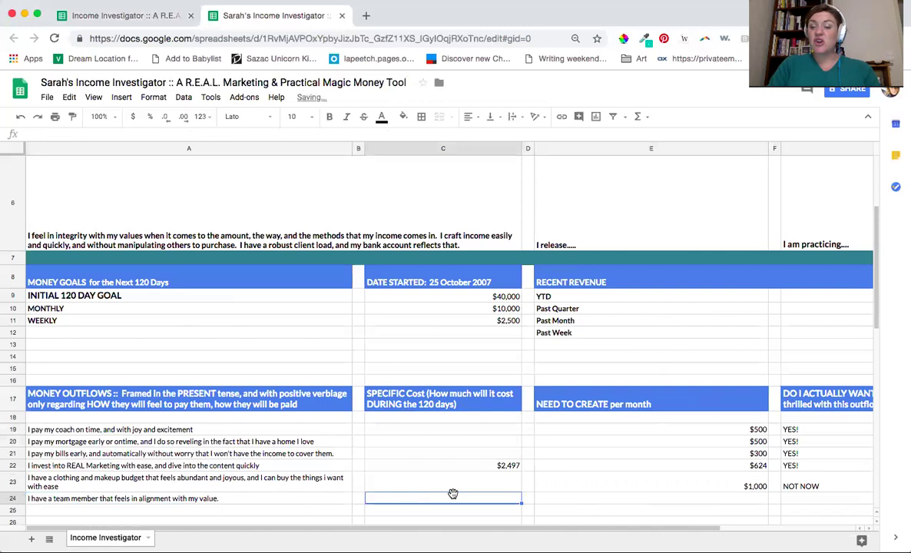
pyautogui.click(729, 496)
pyautogui.press('Down')
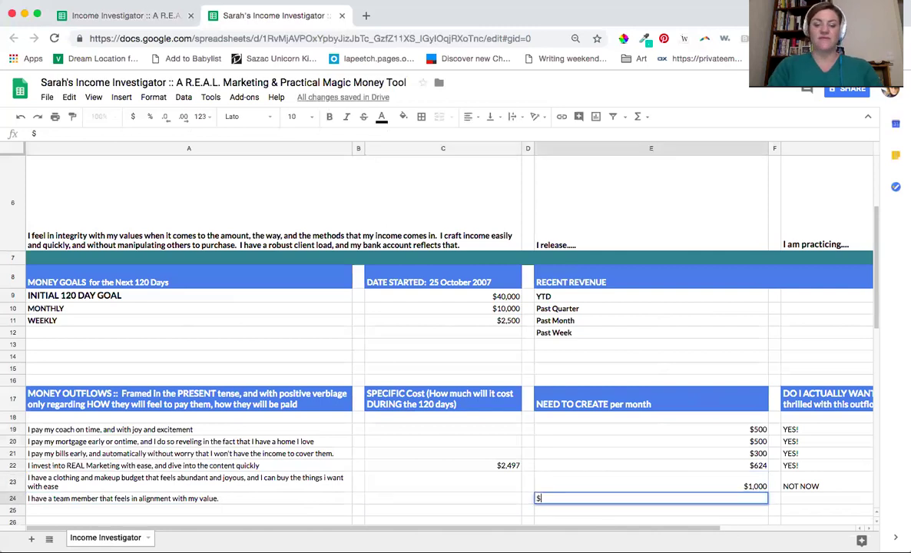
pyautogui.write('$500')
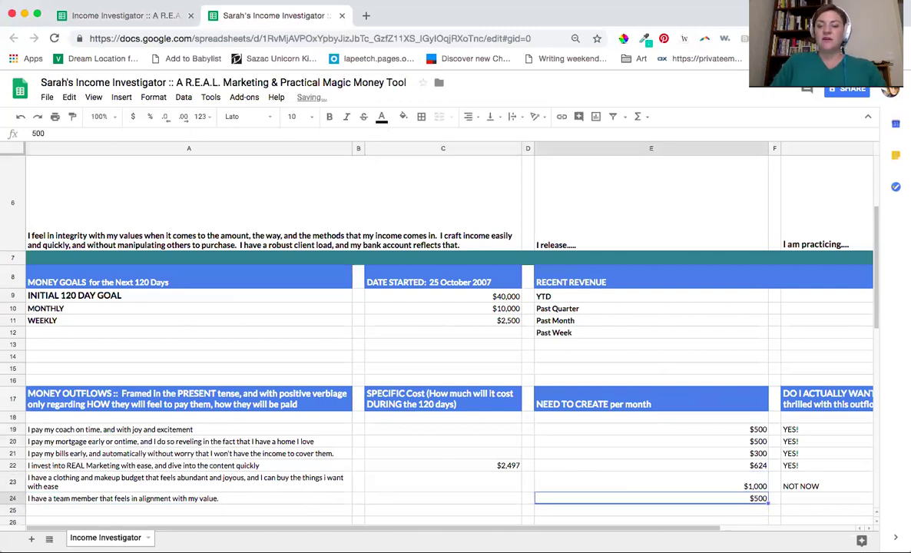
# - Answer "YES!" in cell G24 to whether the team member outflow is actually wanted
pyautogui.press('Tab')
pyautogui.press('Tab')
pyautogui.write('Y')
pyautogui.press('Up')
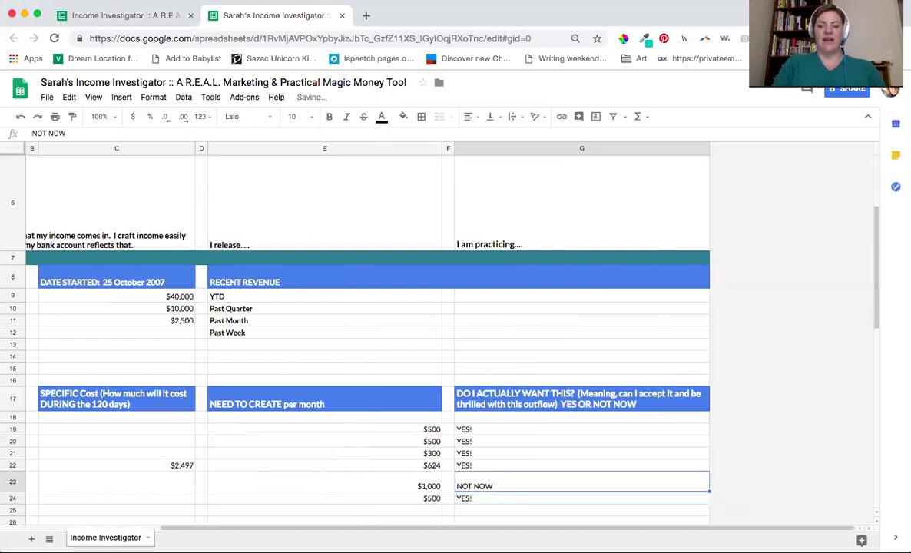
# - Review the clothing and makeup and team member outflows along with their monthly needs and want-it answers
pyautogui.press('Left')
pyautogui.press('Left')
pyautogui.press('Left')
pyautogui.press('Left')
pyautogui.press('Left')
pyautogui.press('Left')
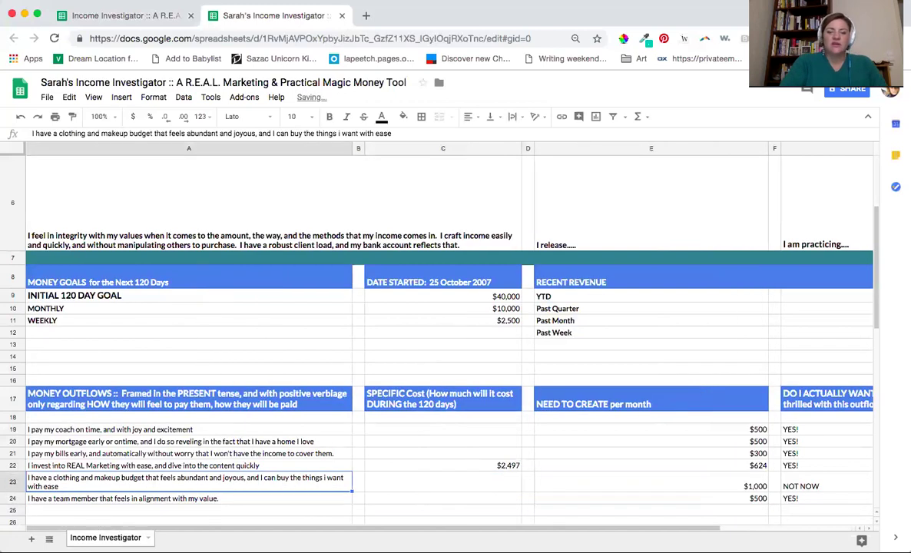
pyautogui.press('Down')
pyautogui.press('Down')
pyautogui.press('Right')
pyautogui.press('Right')
pyautogui.press('Right')
pyautogui.press('Right')
pyautogui.press('Right')
pyautogui.press('Right')
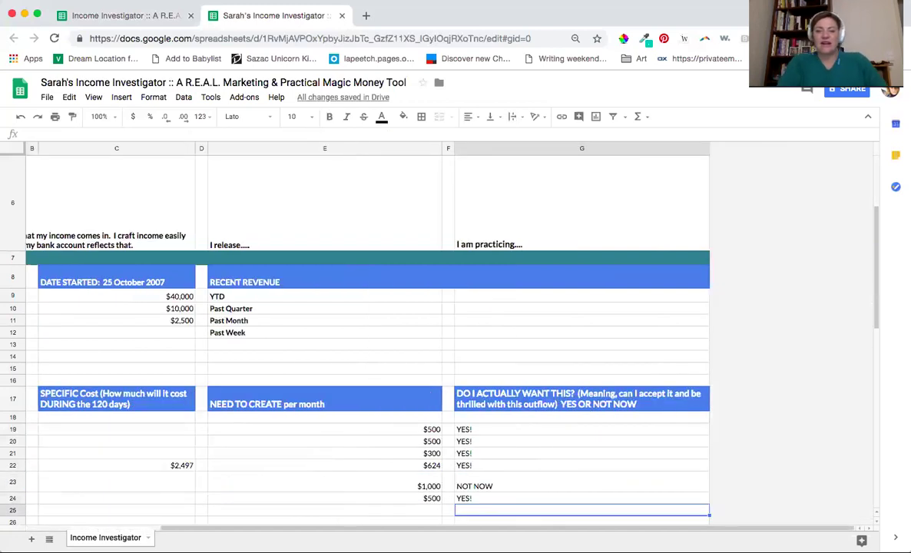
pyautogui.press('Up')
pyautogui.press('Up')
pyautogui.press('Left')
pyautogui.press('Left')
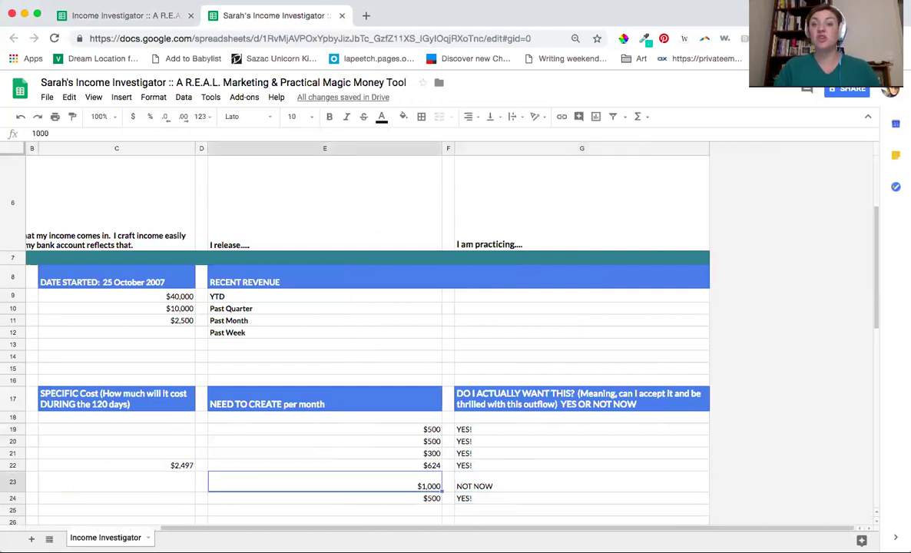
pyautogui.press('Left')
pyautogui.press('Left')
pyautogui.press('Left')
pyautogui.press('Left')
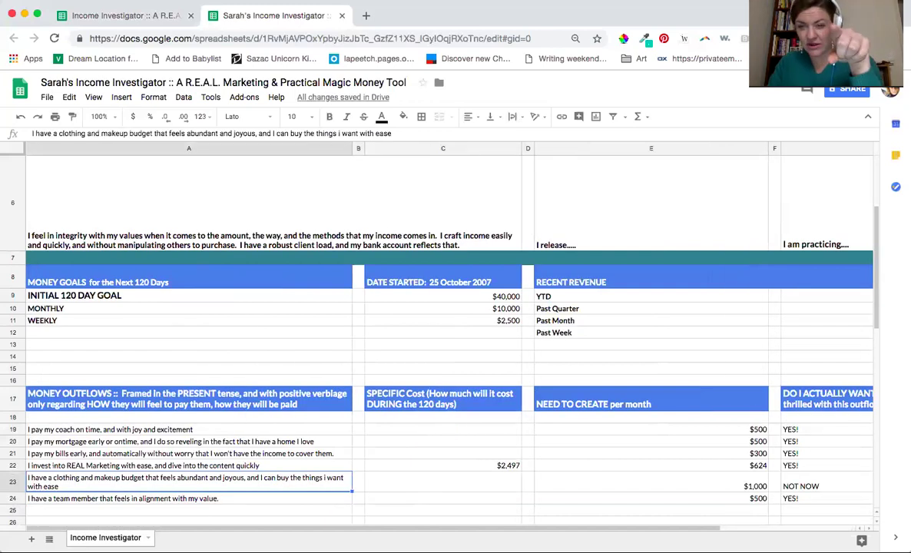
# - Examine the total outflows per month in row 32
pyautogui.press('Down')
pyautogui.press('Down')
pyautogui.press('Down')
pyautogui.press('Right')
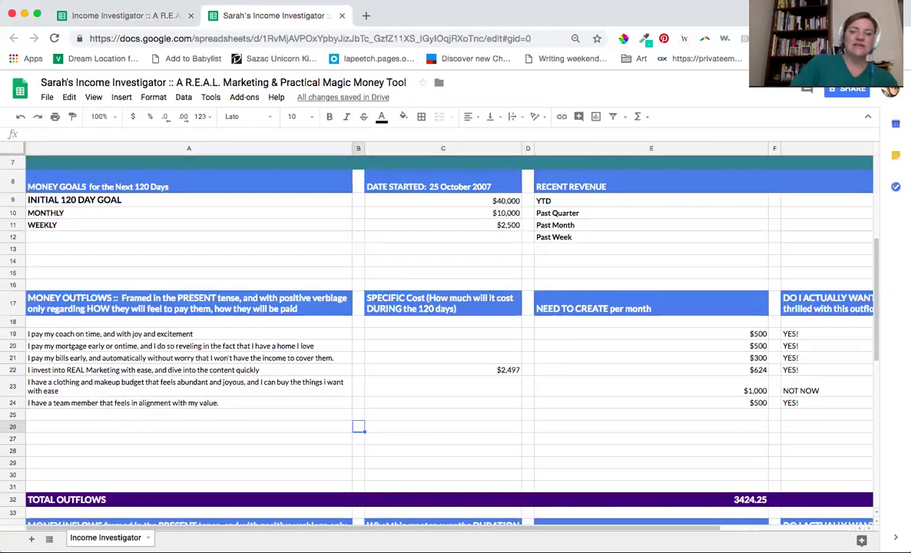
pyautogui.press('Down')
pyautogui.press('Down')
pyautogui.press('Down')
pyautogui.press('Down')
pyautogui.press('Down')
pyautogui.press('Down')
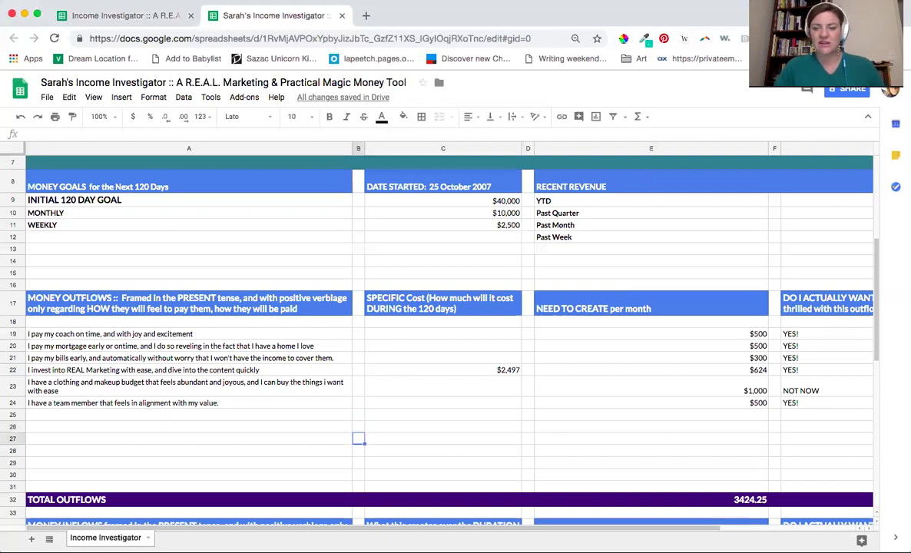
pyautogui.press('Right')
pyautogui.press('Right')
pyautogui.press('Right')
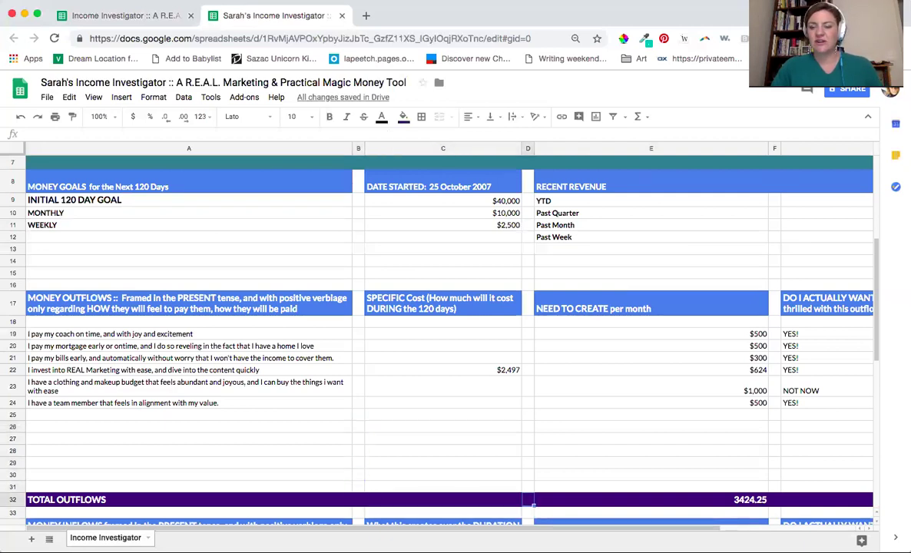
pyautogui.press('Down')
pyautogui.press('Down')
pyautogui.press('Down')
pyautogui.press('Down')
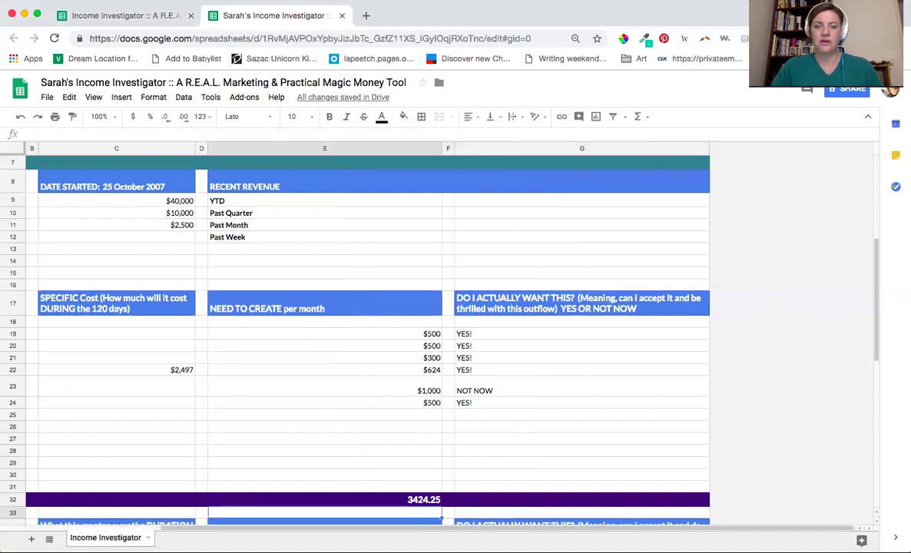
# - Enter "I have five clients who pay me ontime and they are delightful to work with, and I adore working with them." in cell A35
pyautogui.press('Left')
pyautogui.press('Left')
pyautogui.press('Left')
pyautogui.press('Left')
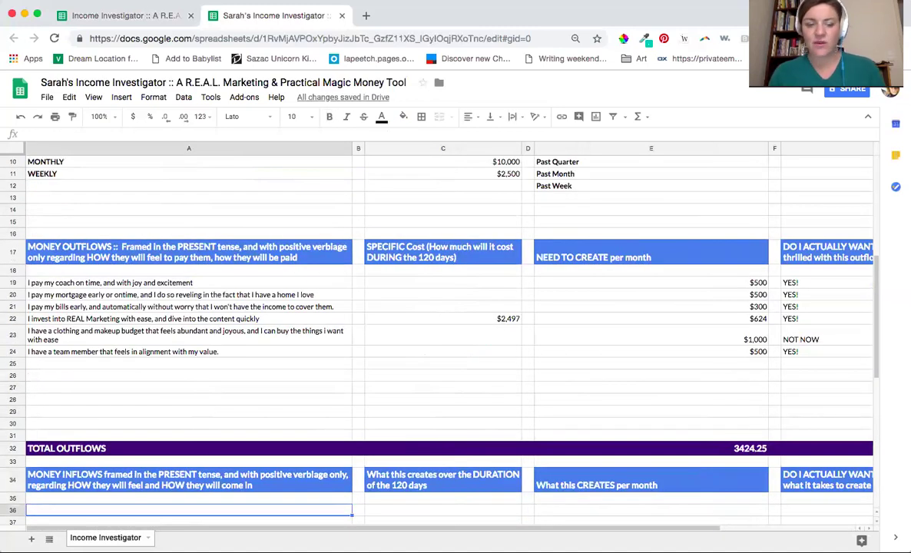
pyautogui.press('Up')
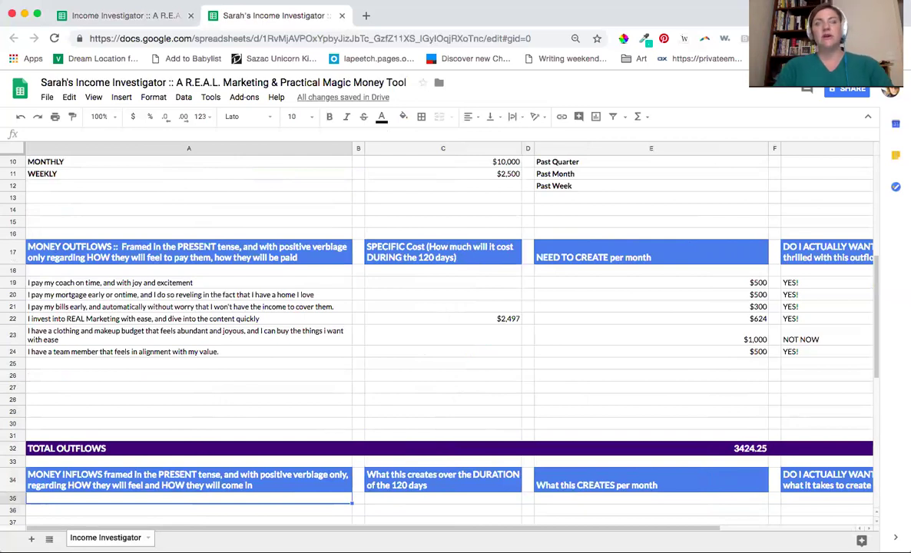
pyautogui.write('I have')
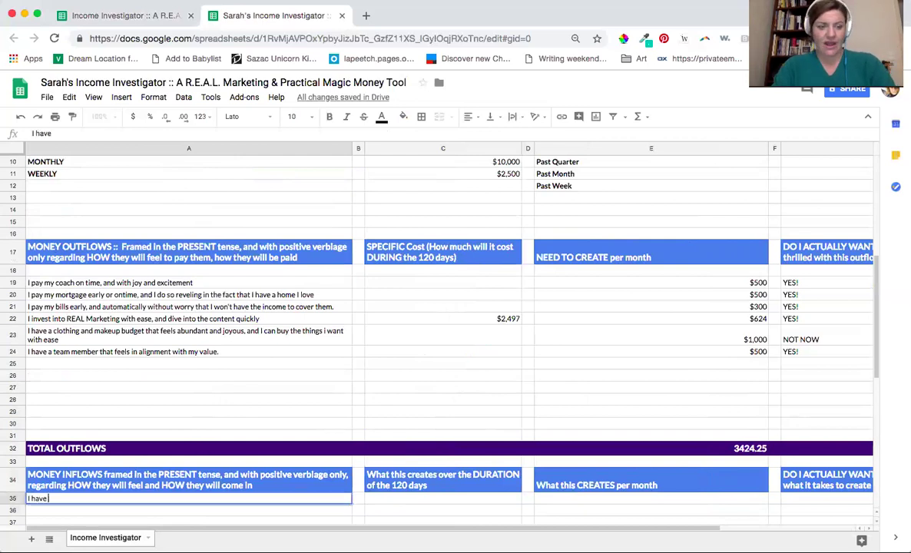
pyautogui.write(' five clients who pa')
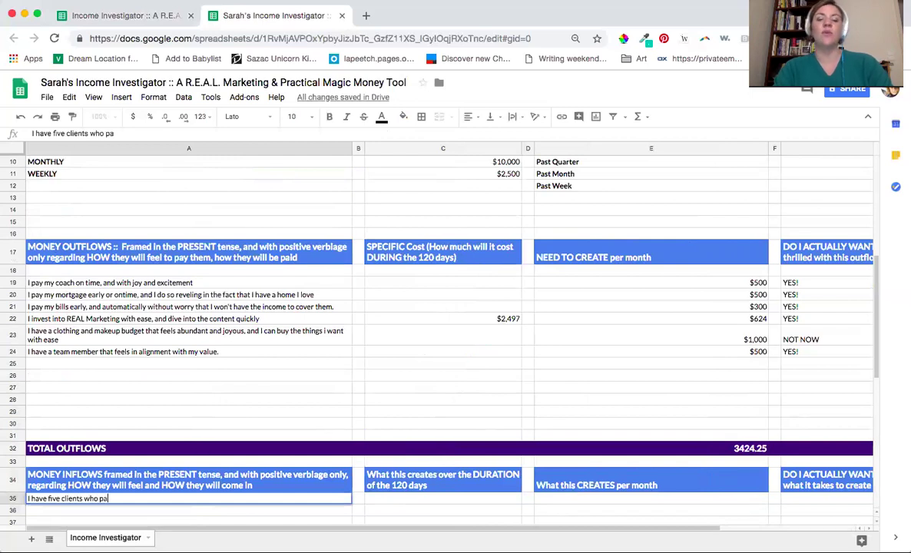
pyautogui.write('y me on time and they are ')
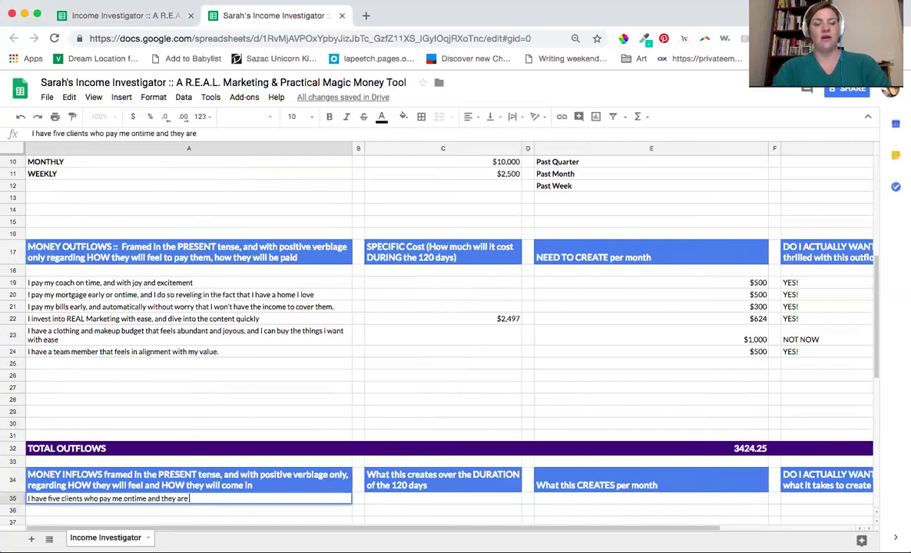
pyautogui.write('delightful to wor')
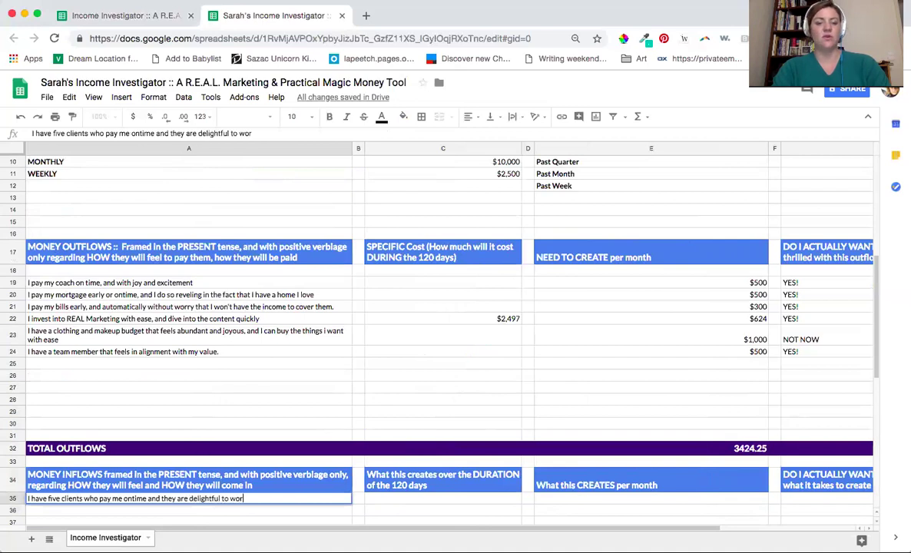
pyautogui.write('k with, and I adore workign')
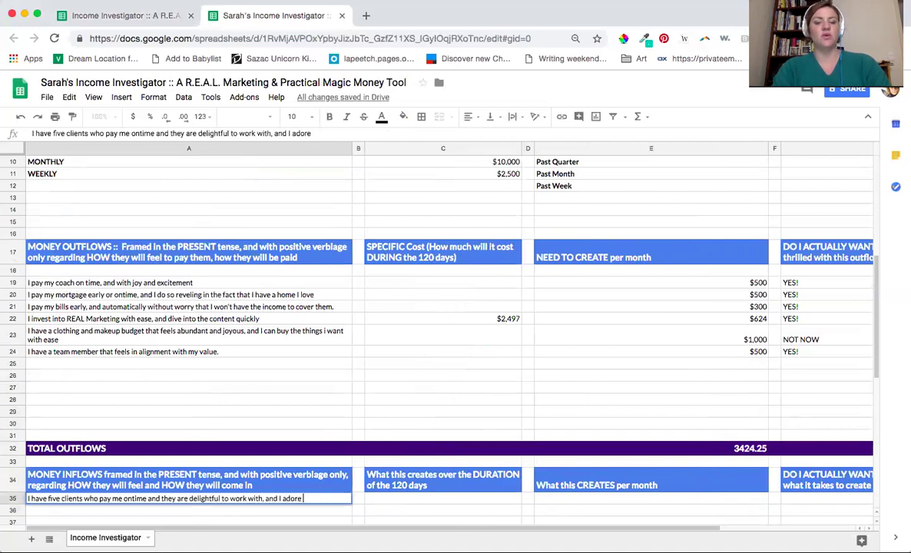
pyautogui.press('BackSpace')
pyautogui.press('BackSpace')
pyautogui.press('BackSpace')
pyautogui.press('BackSpace')
pyautogui.write('ing with them.')
# - Set the amount the five-clients inflow creates per month to $5000 in cell E35
pyautogui.press('Tab')
pyautogui.press('Tab')
pyautogui.press('Tab')
pyautogui.press('Tab')
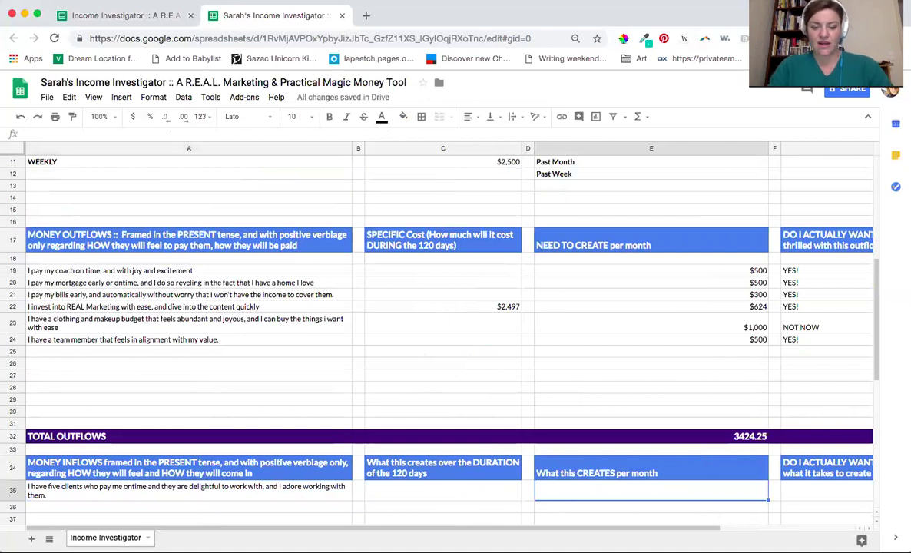
pyautogui.write('$5000')
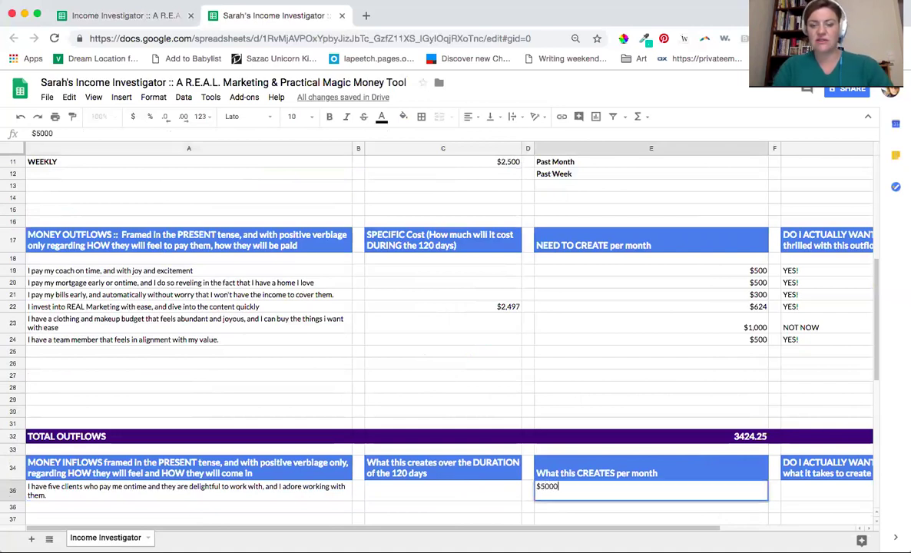
# - Answer "YES" in cell G35 to whether the five-clients inflow is actually wanted
pyautogui.press('Tab')
pyautogui.press('Tab')
pyautogui.write('YES')
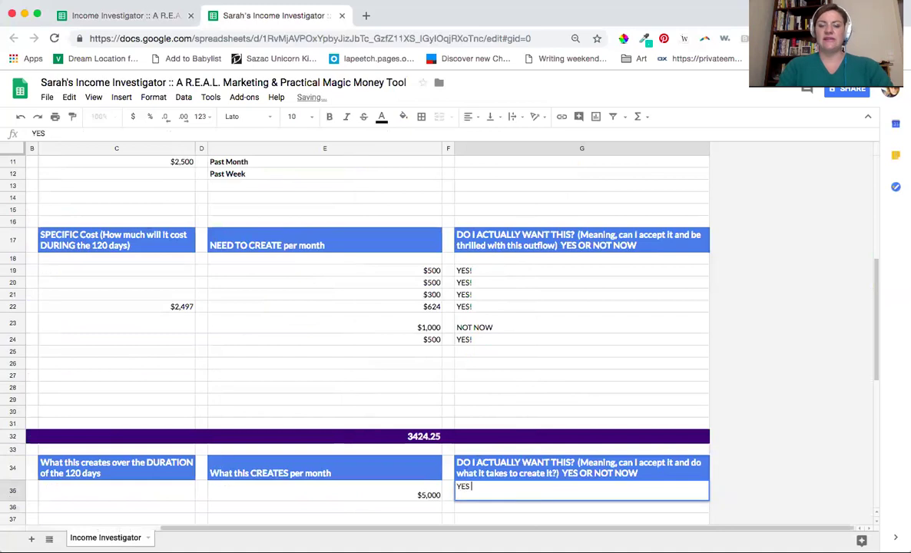
pyautogui.press('Return')
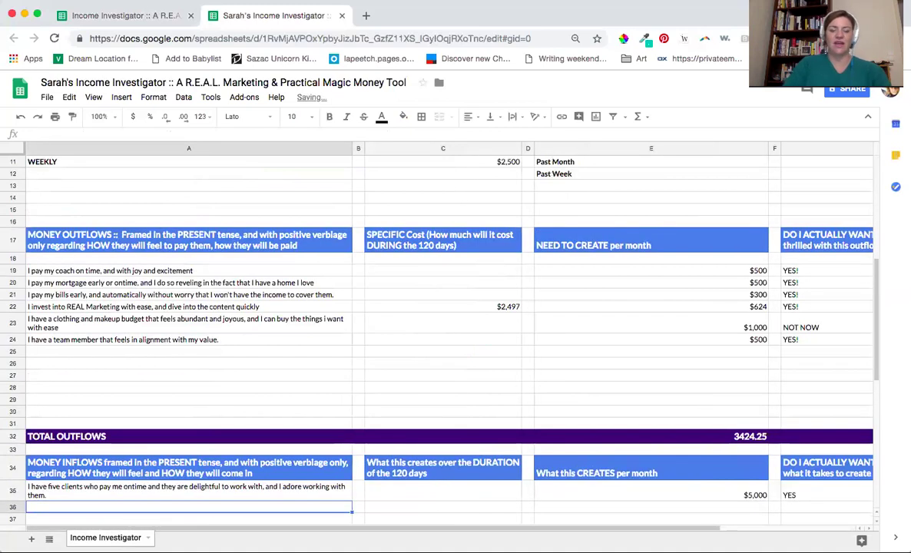
# - Enter "I receive my alimony joyfully and without resentment" as the second money inflow in cell A36
pyautogui.scroll(-1, 437, 323)
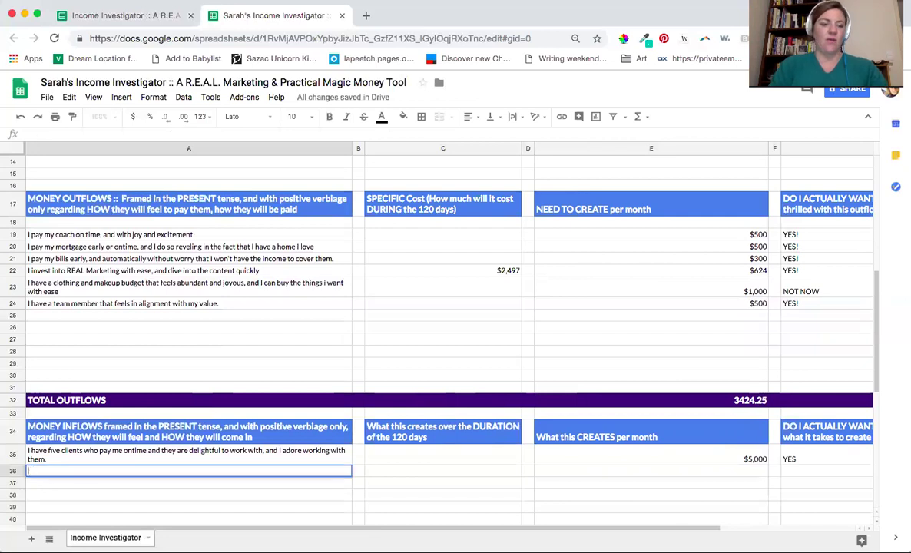
pyautogui.write('I have five clients who pay me ontime and they are delightful to work with, and I adore working with them.')
pyautogui.write('I receive ')
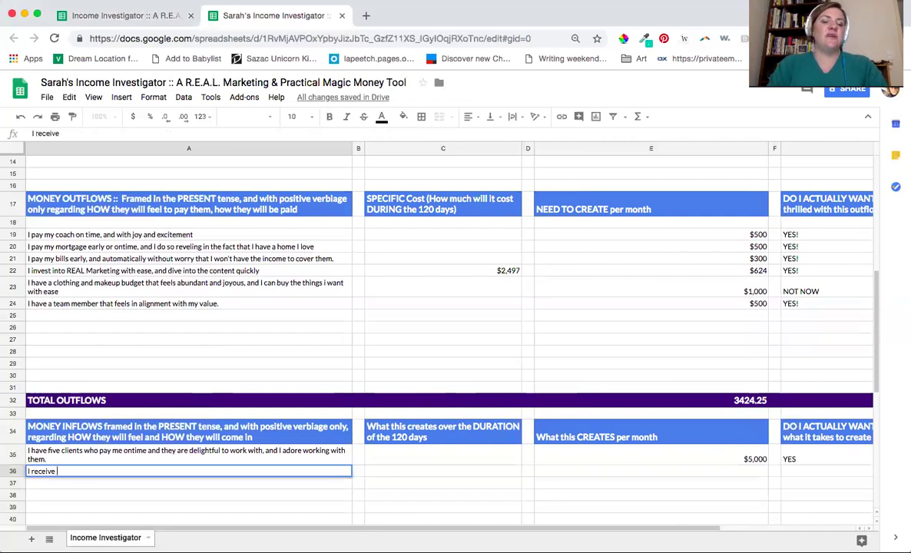
pyautogui.write('my alimony')
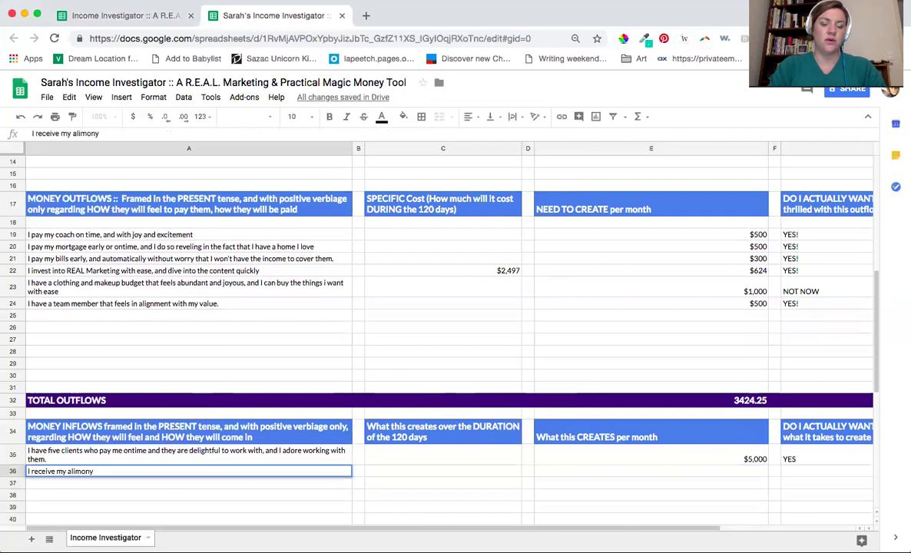
pyautogui.write(' joyfully and w')
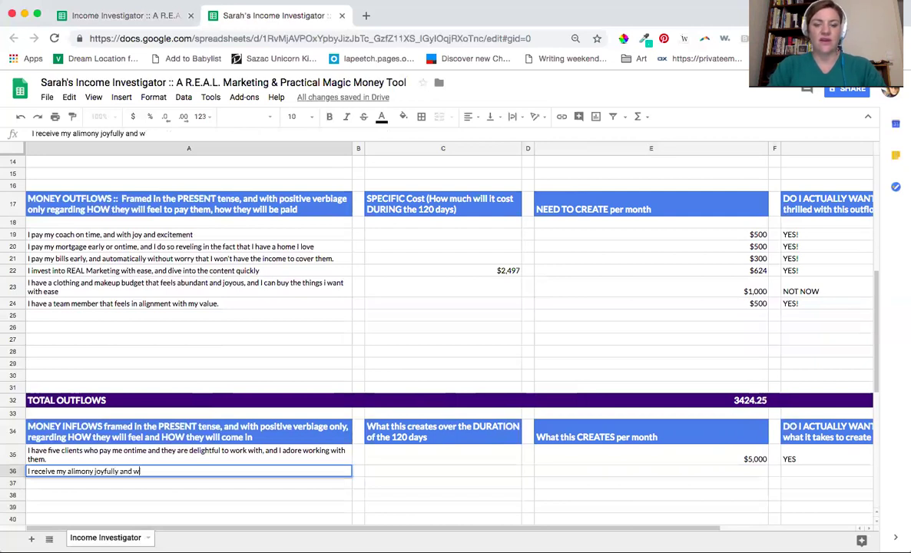
pyautogui.write('ithout resentment')
# - Set the amount the alimony inflow creates per month to $1000 in cell E36
pyautogui.press('Tab')
pyautogui.press('Tab')
pyautogui.press('Tab')
pyautogui.press('Tab')
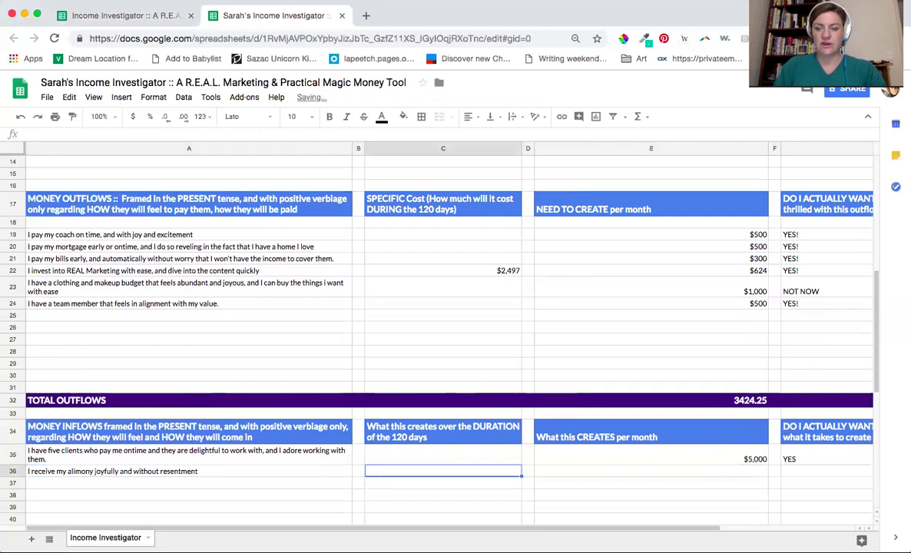
pyautogui.write('$1000')
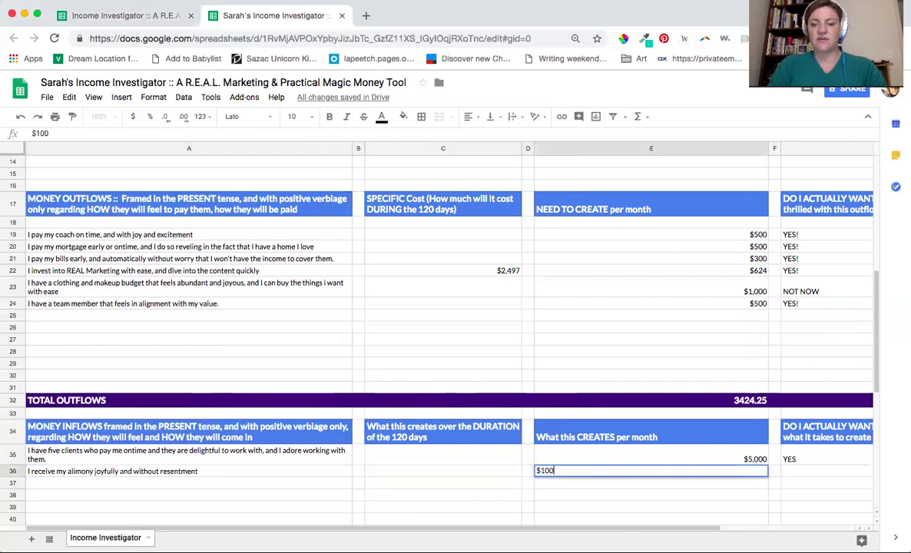
pyautogui.press('Return')
# - Answer "YES" in cell G36 to whether the alimony inflow is actually wanted
pyautogui.press('Up')
pyautogui.press('Tab')
pyautogui.press('Tab')
pyautogui.press('Tab')
pyautogui.press('Tab')
pyautogui.press('Tab')
pyautogui.press('Tab')
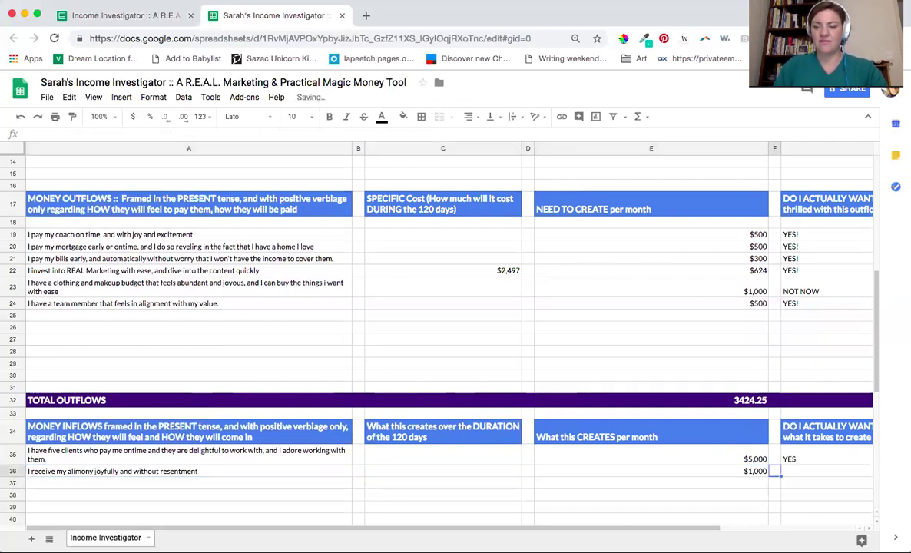
pyautogui.write('YES')
pyautogui.press('Left')
pyautogui.press('Left')
pyautogui.press('Left')
pyautogui.press('Left')
pyautogui.press('Left')
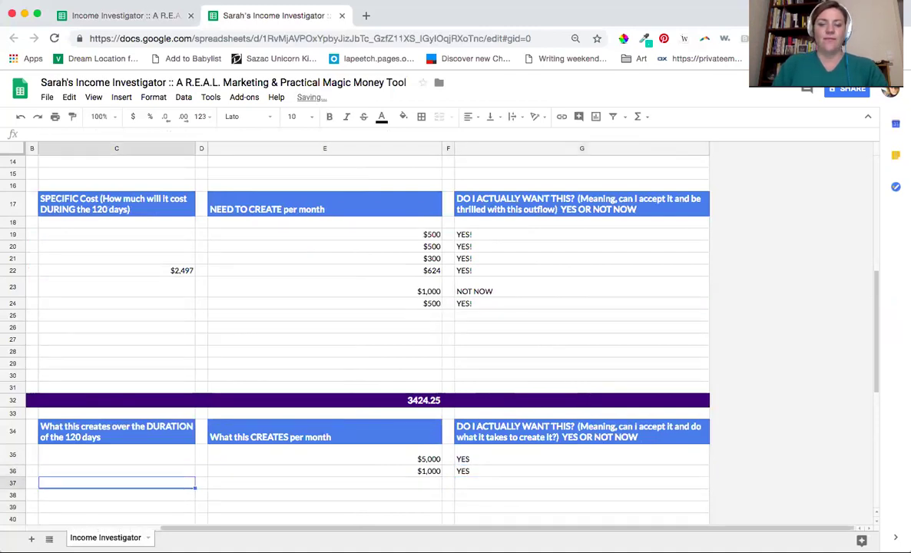
# - Enter "I HAVE A LOT OF THINGS I HAVE TO PAY FOR AND I PAY FOR THEM WITH GLEE" in outflow cell A25
pyautogui.scroll(-2, 799, 499)
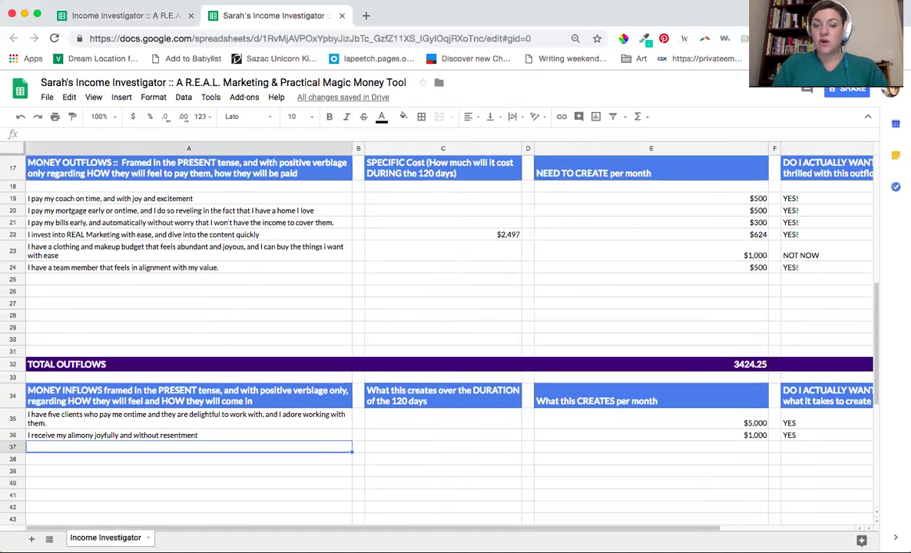
pyautogui.scroll(-5, 830, 458)
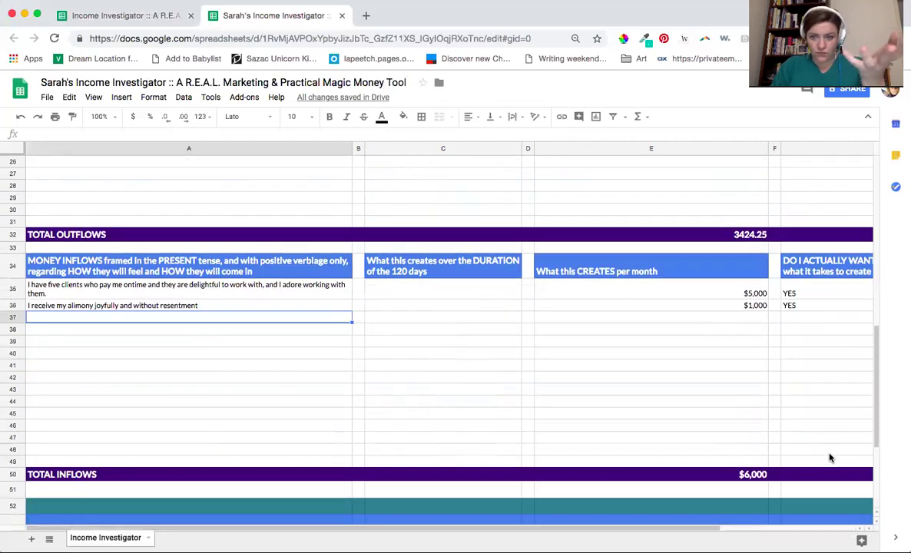
pyautogui.scroll(5, 829, 457)
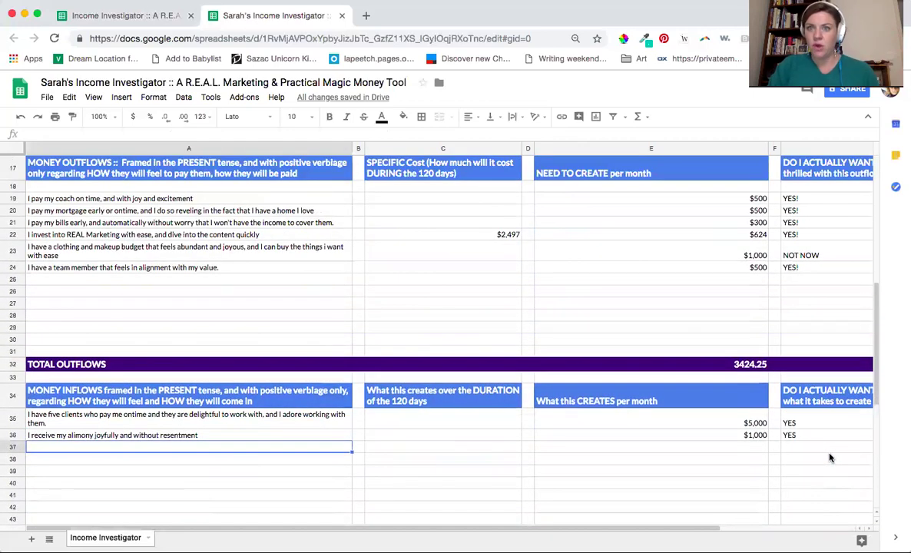
pyautogui.scroll(-1, 830, 457)
pyautogui.scroll(2, 830, 455)
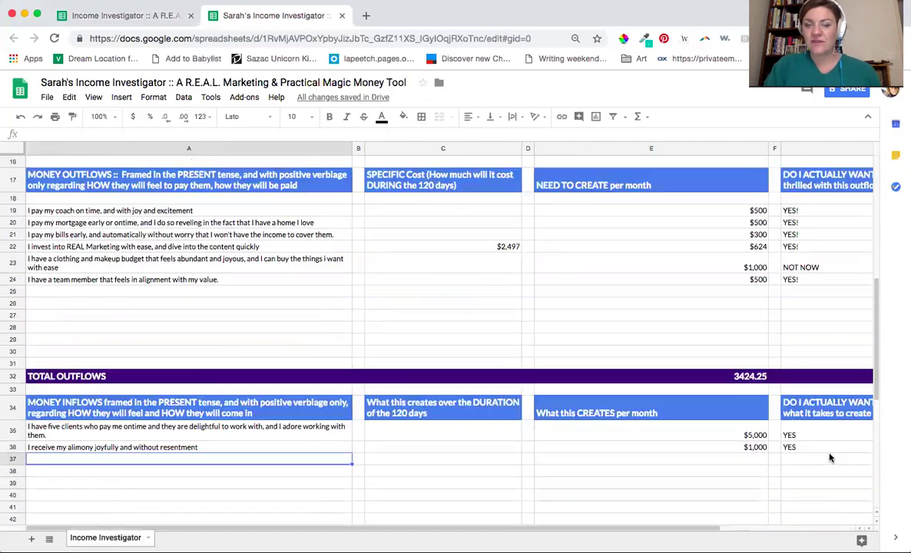
pyautogui.click(240, 293)
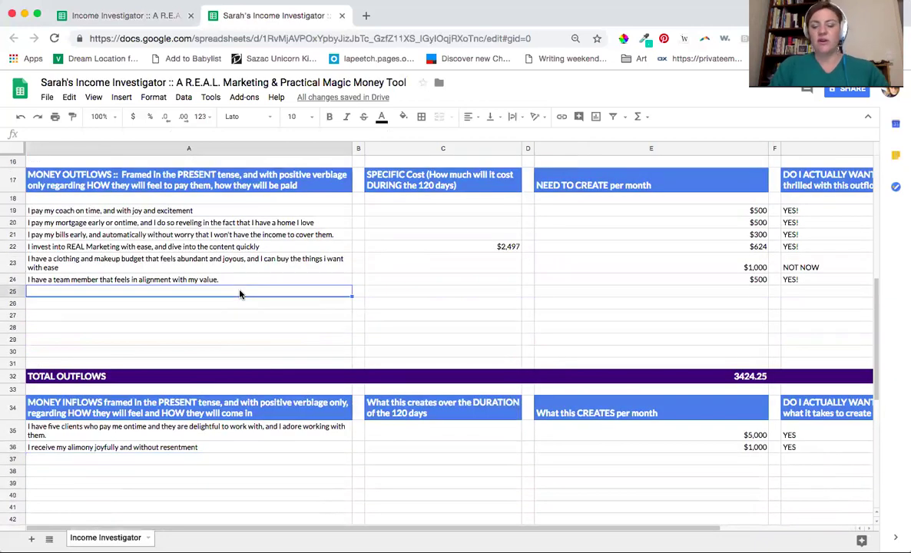
pyautogui.write('I HAVE A LOT OF THINGS I HAVE TO PA')
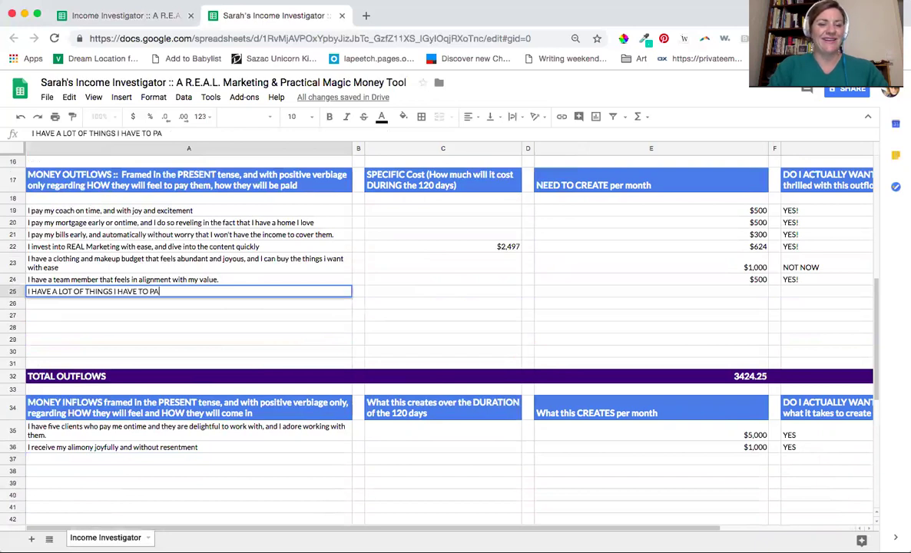
pyautogui.write('Y FOR AND')
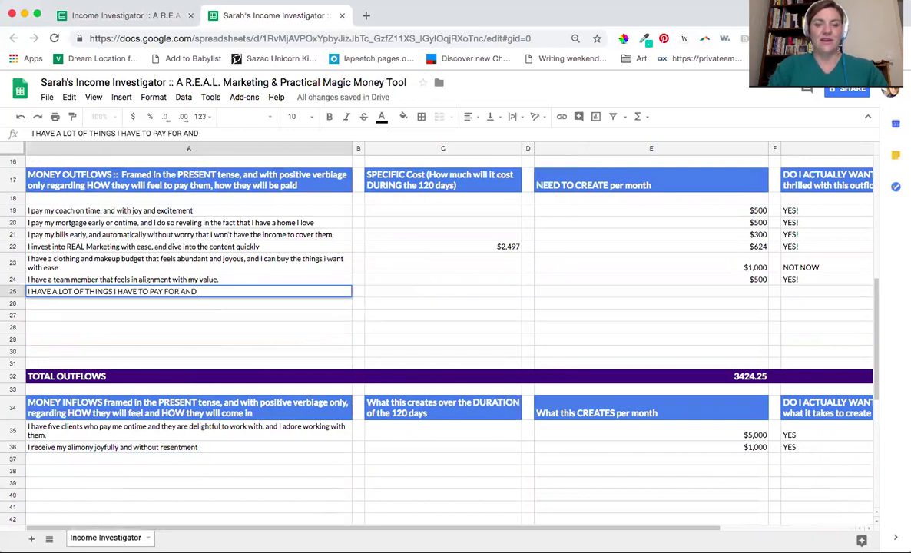
pyautogui.write(' I PAY FOR THEM WITH GLEE')
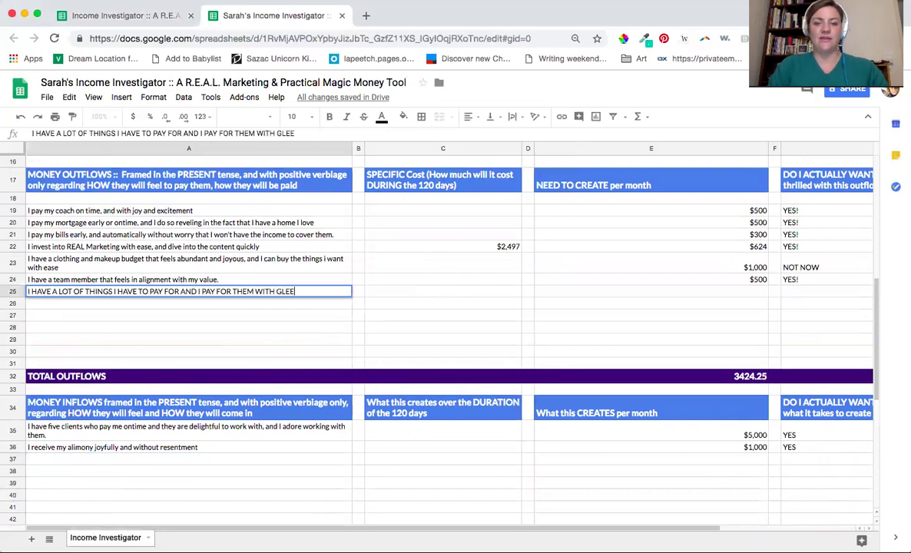
# - Set the amount needed per month for the outflow in row 25 to $6,000 in cell E25
pyautogui.click(527, 291)
pyautogui.click(651, 291)
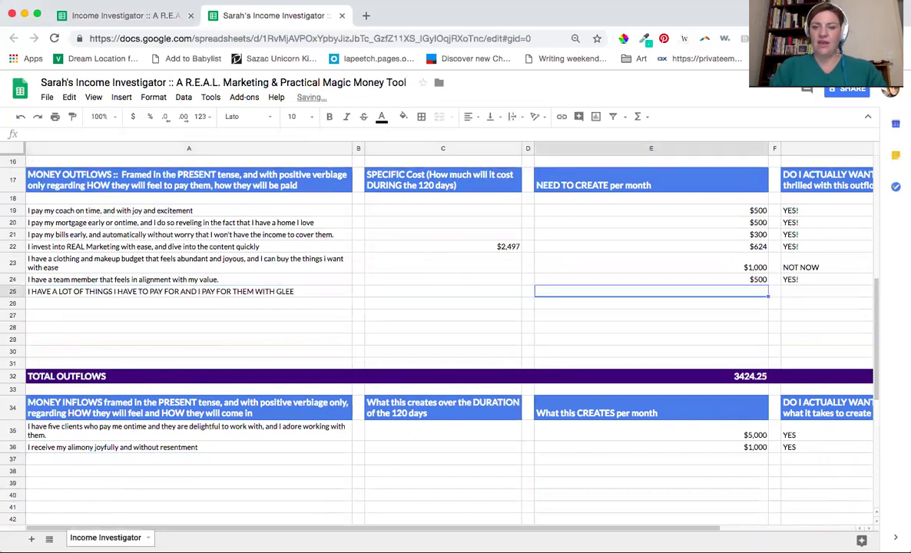
pyautogui.write('$')
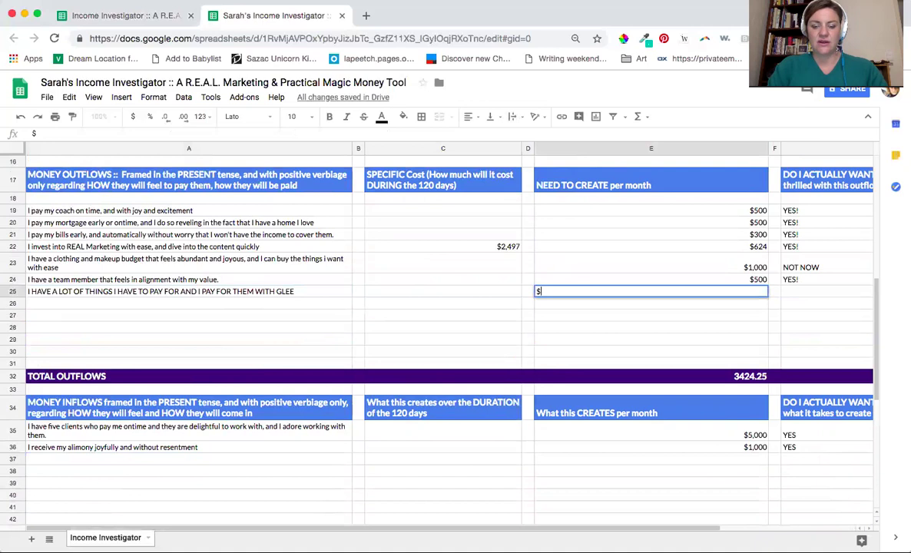
pyautogui.write('6,000')
pyautogui.press('Return')
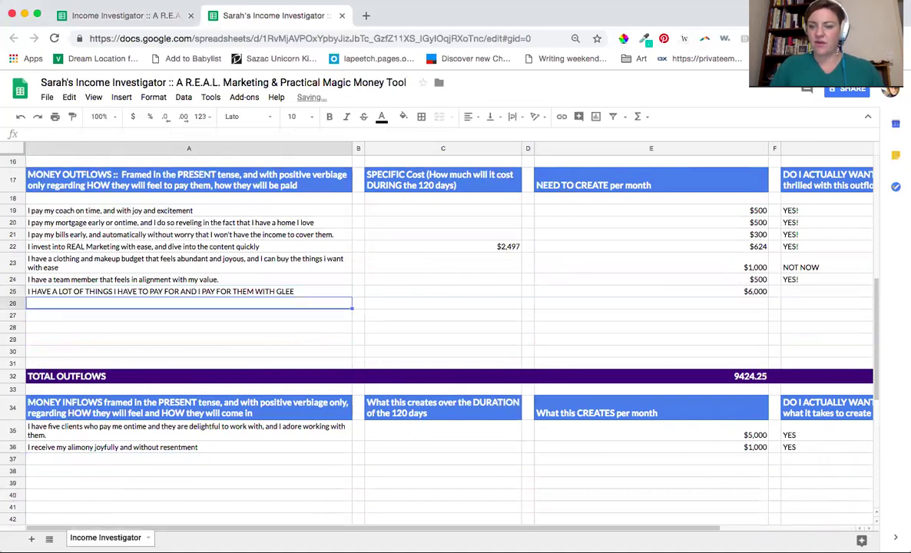
# - Enter "My group program invites in three ideal clients per month" as the third money inflow in cell A37
pyautogui.scroll(-5, 520, 399)
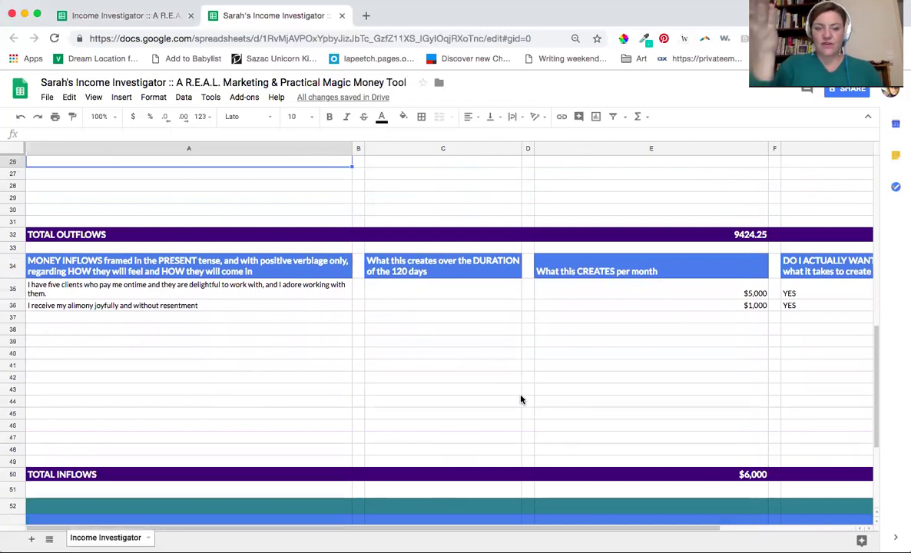
pyautogui.click(76, 319)
pyautogui.write('I open a group')
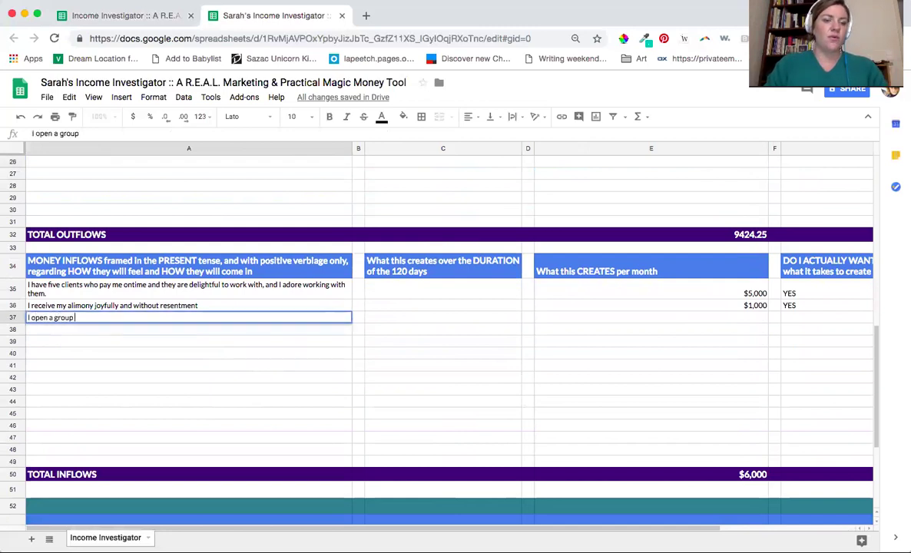
pyautogui.press('BackSpace')
pyautogui.press('BackSpace')
pyautogui.press('BackSpace')
pyautogui.press('BackSpace')
pyautogui.press('BackSpace')
pyautogui.press('BackSpace')
pyautogui.press('BackSpace')
pyautogui.press('BackSpace')
pyautogui.press('BackSpace')
pyautogui.press('BackSpace')
pyautogui.press('BackSpace')
pyautogui.press('BackSpace')
pyautogui.press('BackSpace')
pyautogui.press('BackSpace')
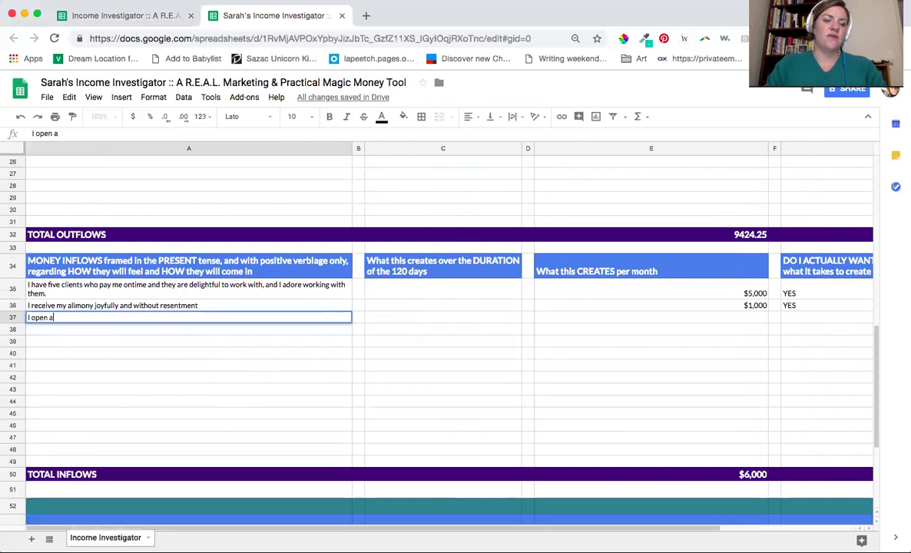
pyautogui.press('BackSpace')
pyautogui.write('My group')
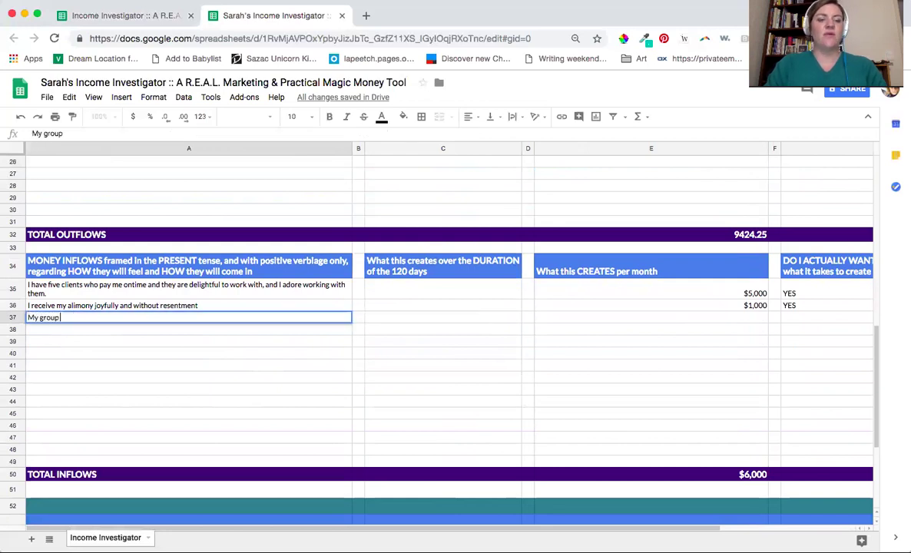
pyautogui.write(' program ends')
pyautogui.press('BackSpace')
pyautogui.press('BackSpace')
pyautogui.press('BackSpace')
pyautogui.press('BackSpace')
pyautogui.write('invites')
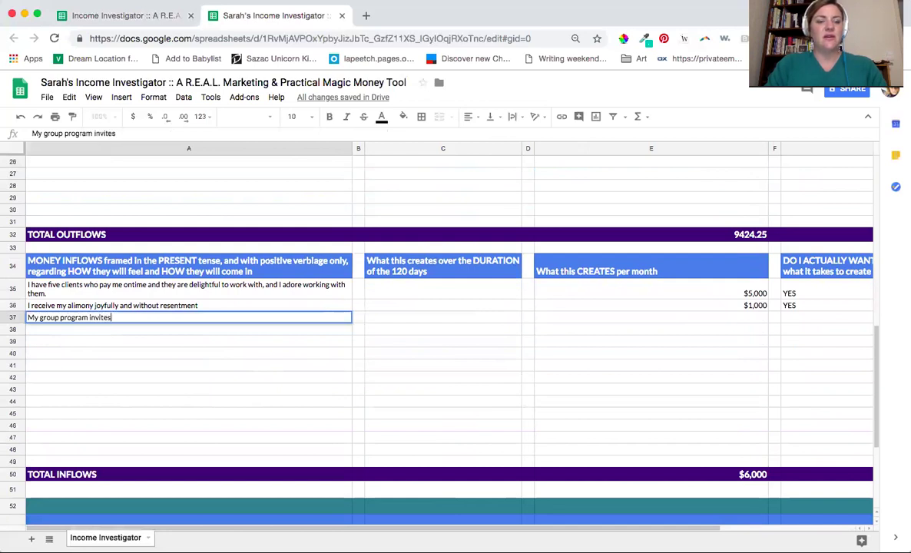
pyautogui.write(' in three ideal clei')
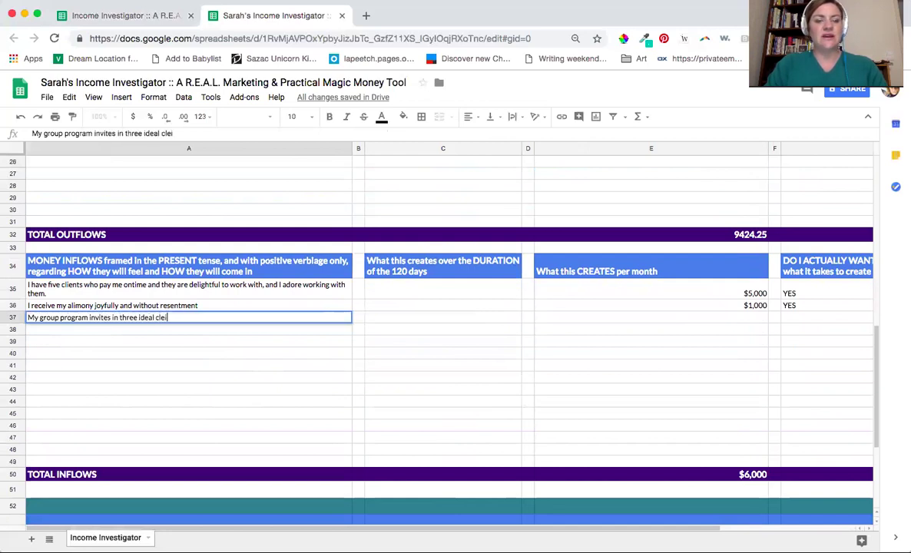
pyautogui.press('BackSpace')
pyautogui.press('BackSpace')
pyautogui.write('ients per month')
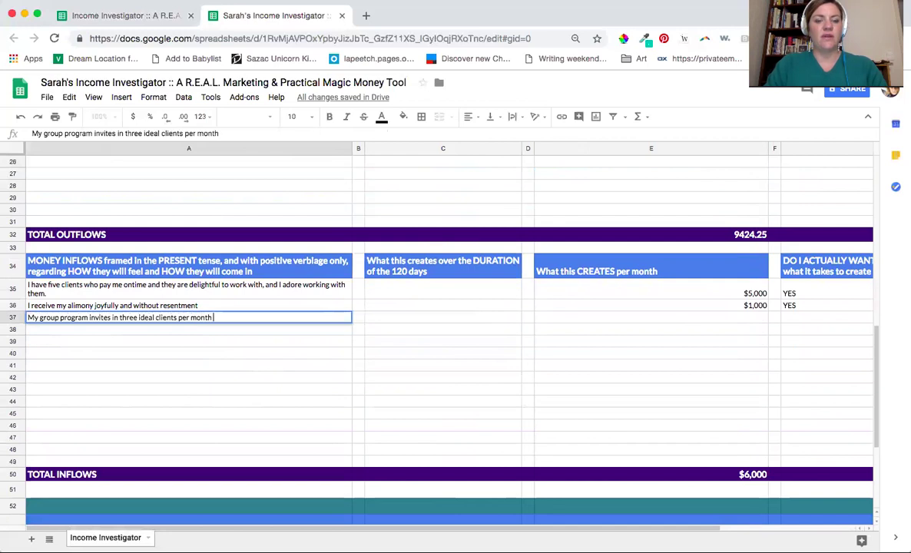
# - Set the amount the group program inflow creates per month to $1,500 in cell E37
pyautogui.press('Tab')
pyautogui.press('Tab')
pyautogui.press('Tab')
pyautogui.press('Tab')
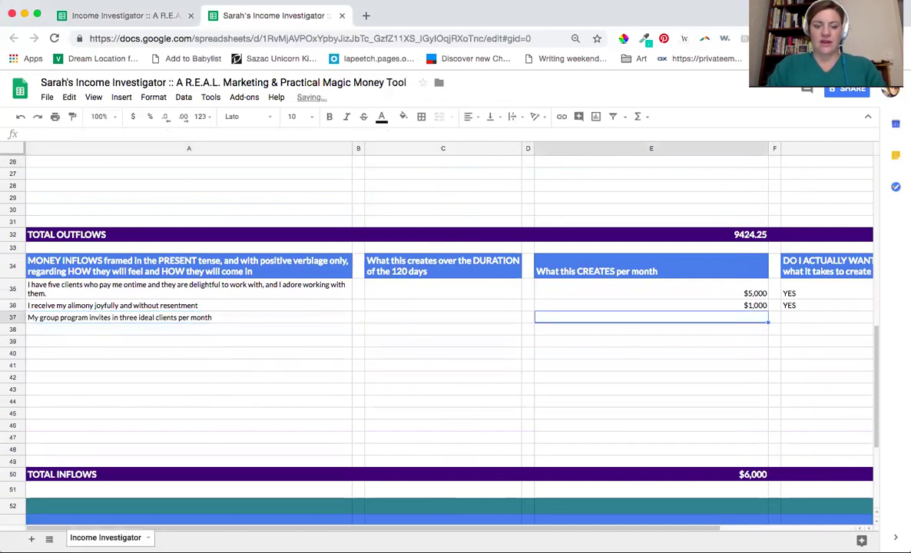
pyautogui.write('$')
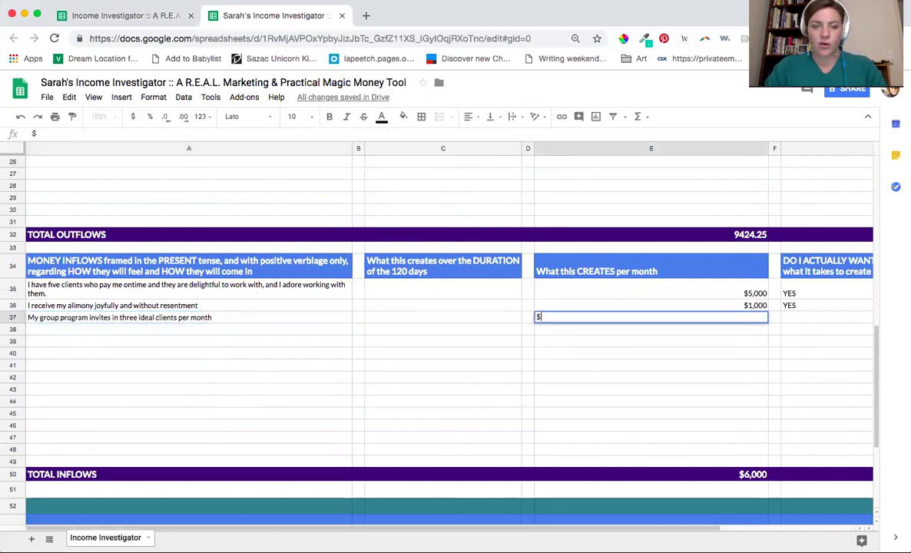
pyautogui.write('1,500')
pyautogui.press('Return')
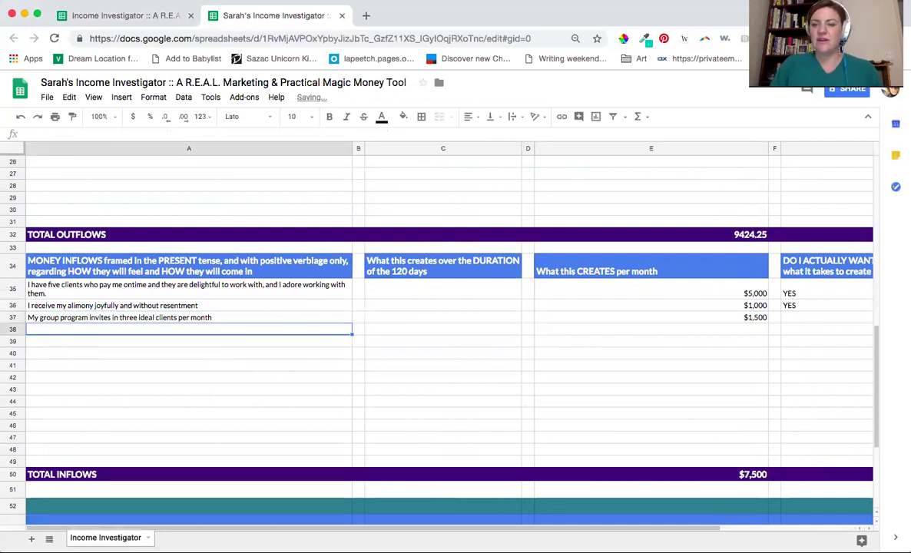
# - Examine the current balance in cell E53 and the guidance below it for negative and positive balances
pyautogui.scroll(-1, 165, 341)
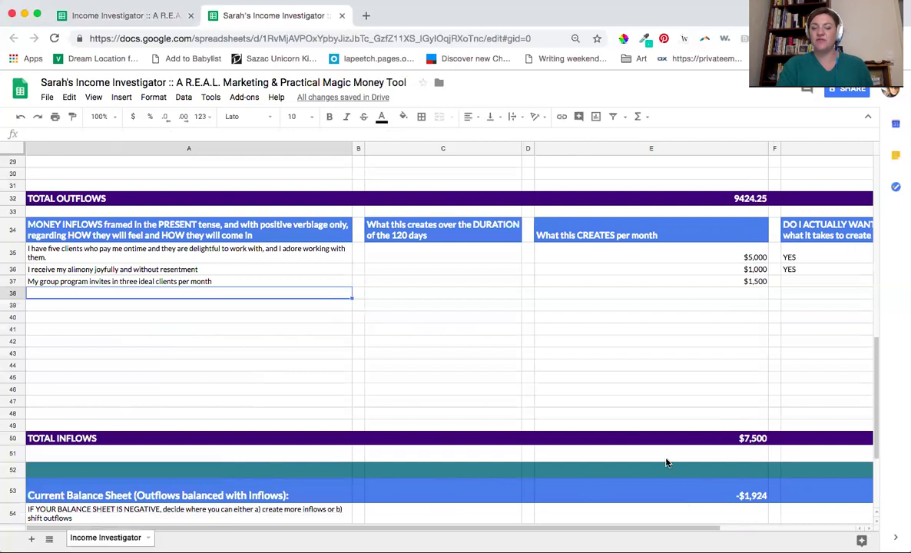
pyautogui.click(752, 496)
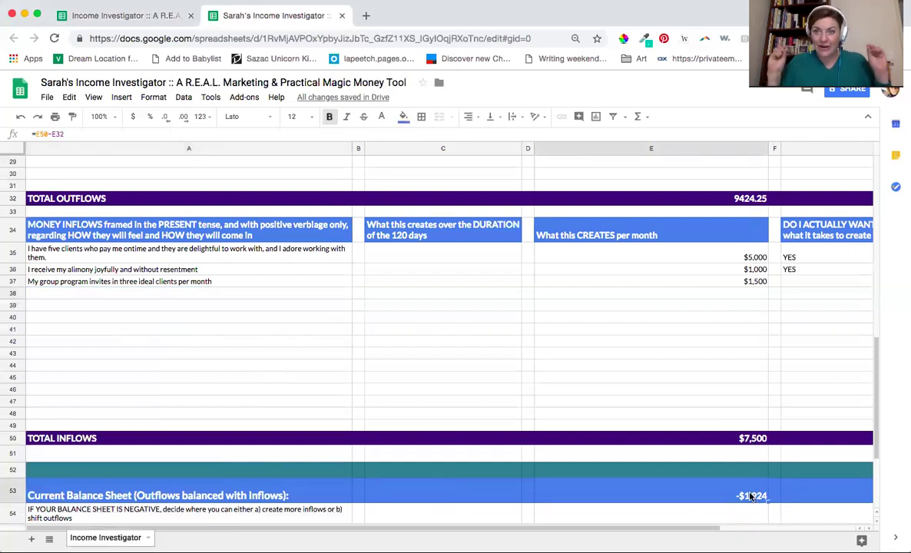
pyautogui.scroll(-1, 500, 415)
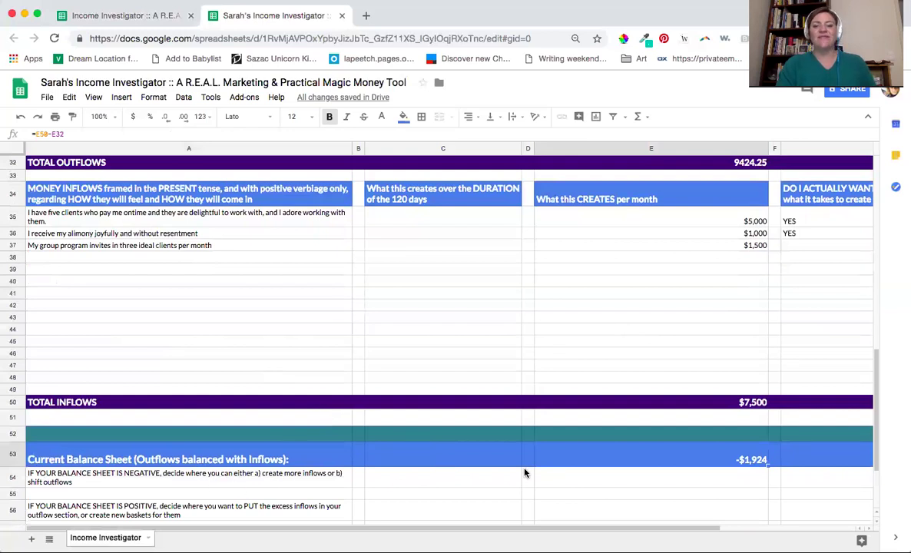
pyautogui.scroll(1, 510, 371)
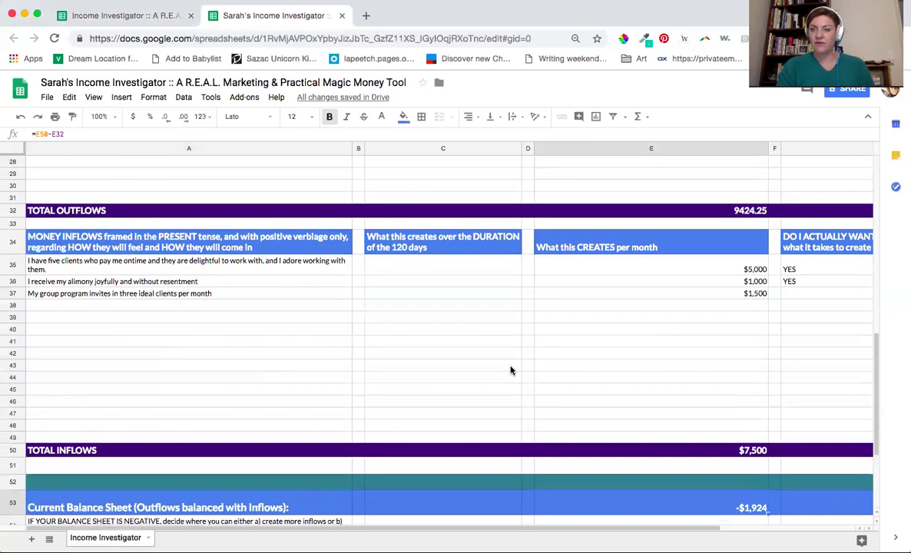
pyautogui.scroll(-5, 511, 370)
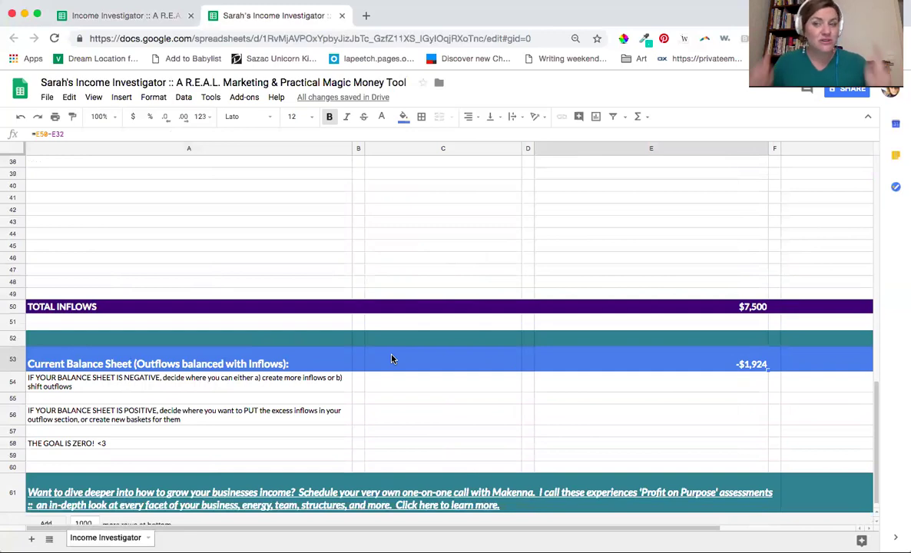
pyautogui.scroll(15, 321, 330)
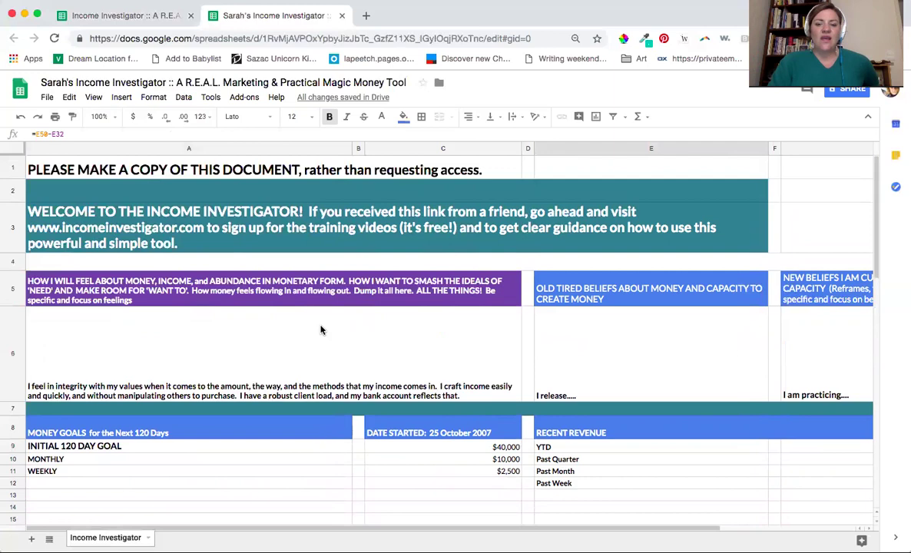
# - Review the money goals, the outflows and inflows with their monthly amounts, and the totals across the sheet
pyautogui.scroll(-2, 321, 330)
pyautogui.scroll(-3, 372, 347)
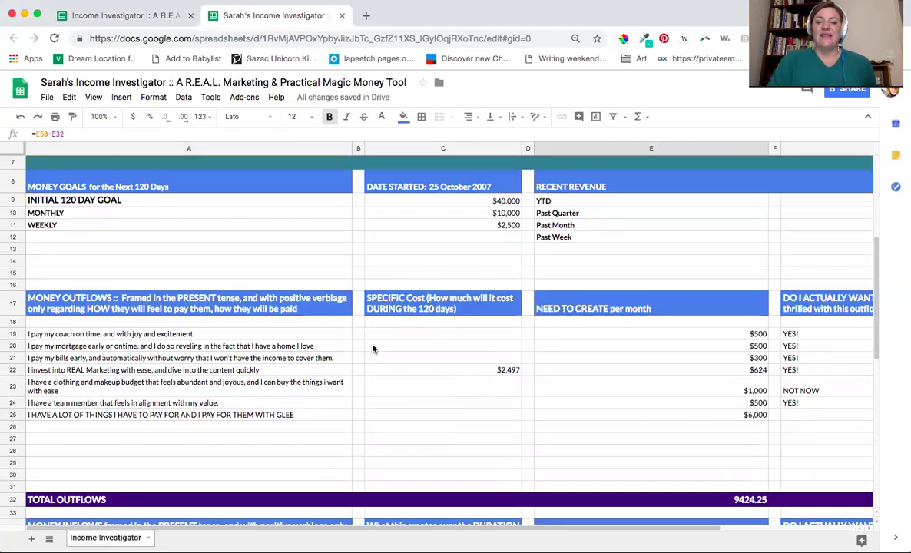
pyautogui.scroll(-2, 499, 284)
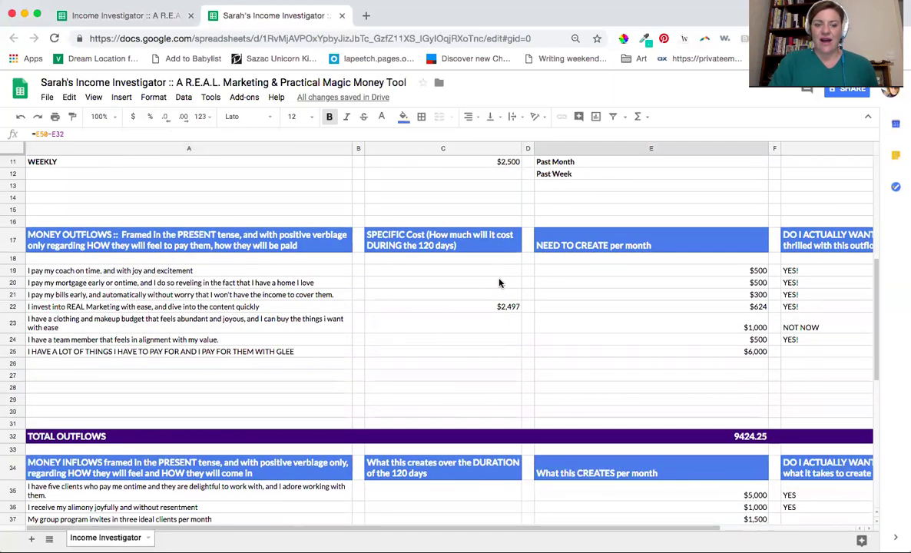
pyautogui.scroll(3, 503, 292)
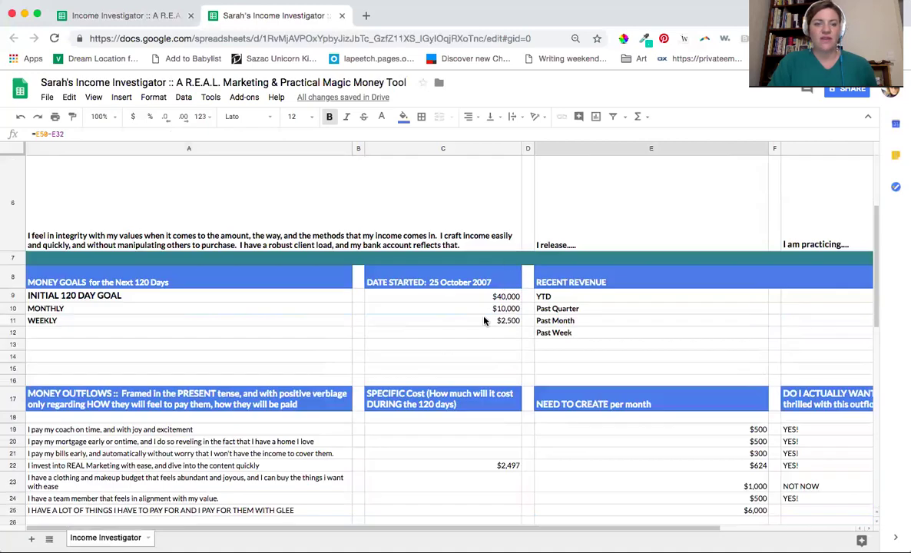
pyautogui.scroll(-5, 515, 321)
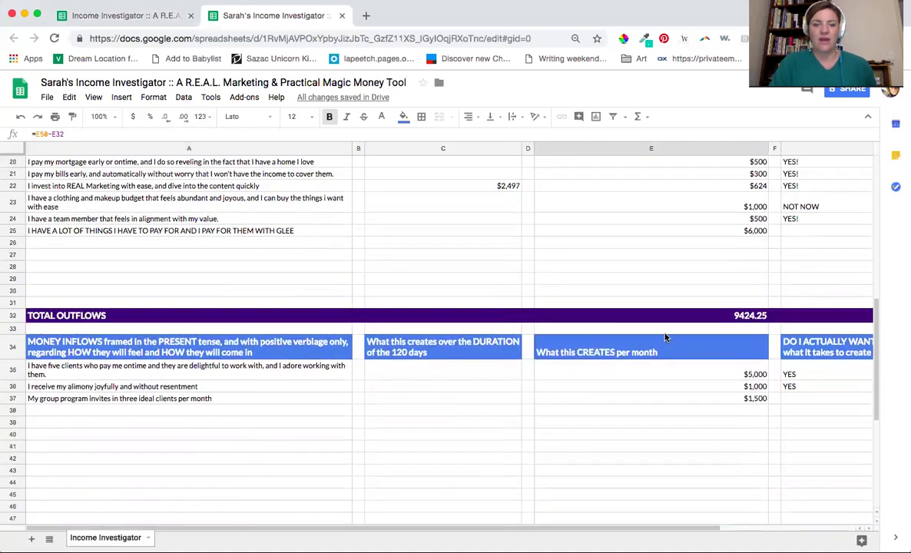
pyautogui.scroll(-3, 718, 345)
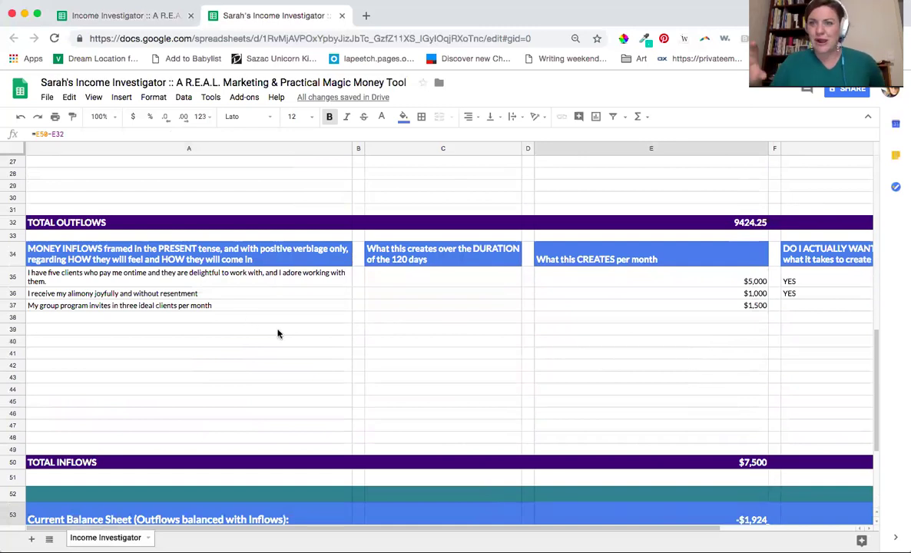
pyautogui.scroll(5, 278, 333)
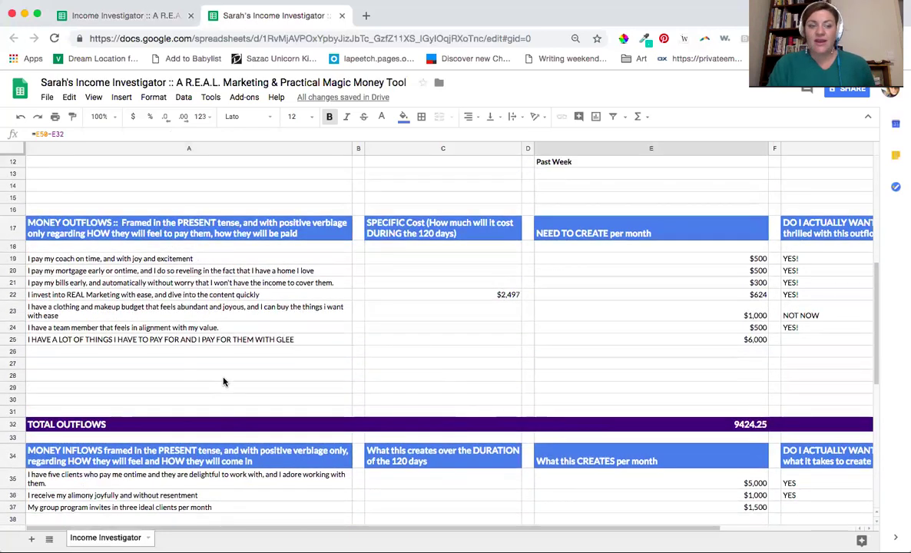
pyautogui.scroll(-2, 206, 435)
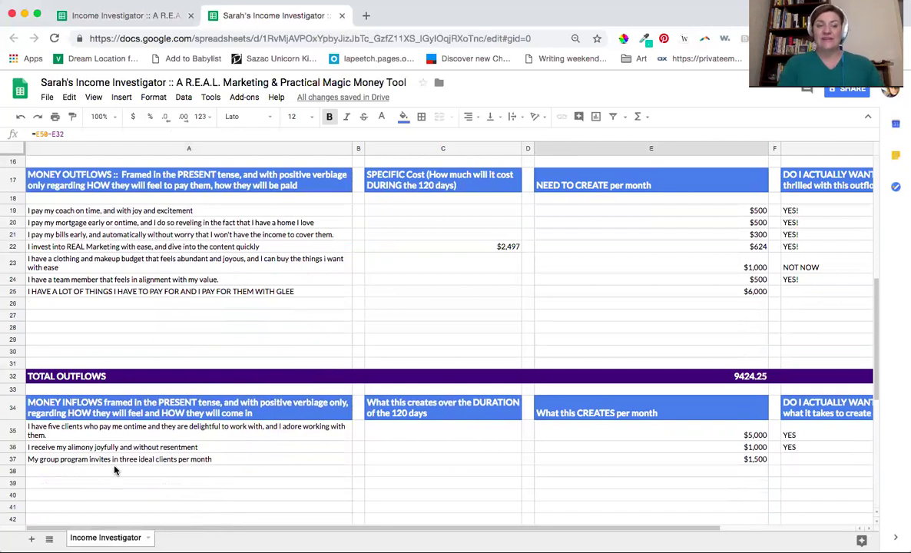
# - Check the options for inserting a row at row 31, directly above Total Outflows, without adding one
pyautogui.click(11, 364)
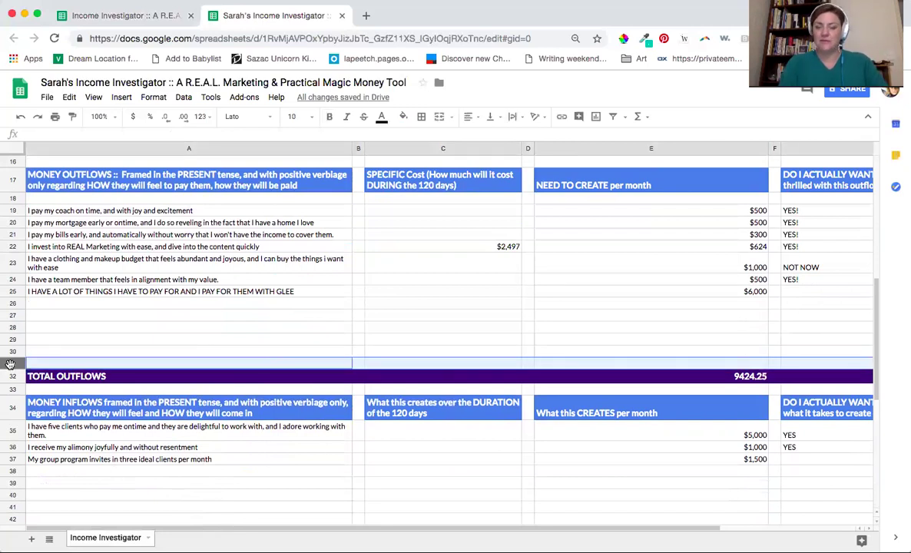
pyautogui.rightClick(10, 364)
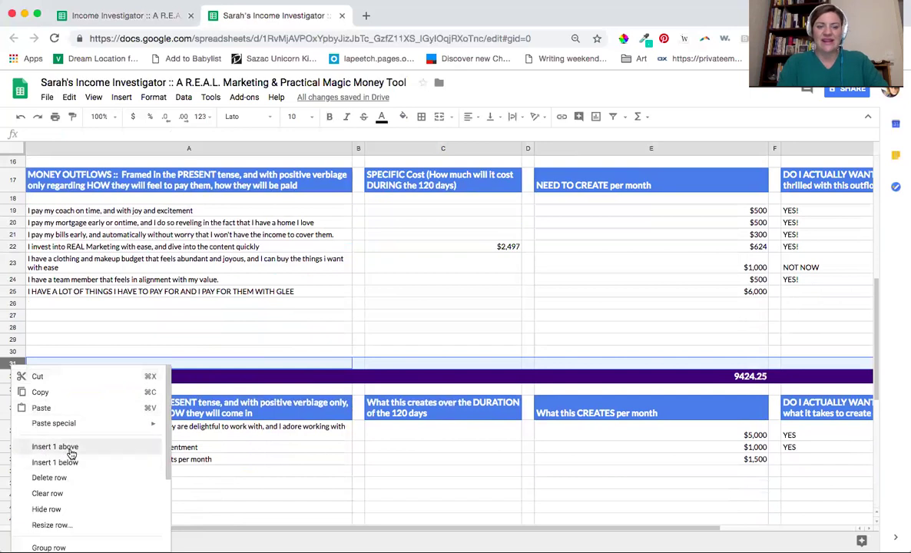
pyautogui.click(668, 358)
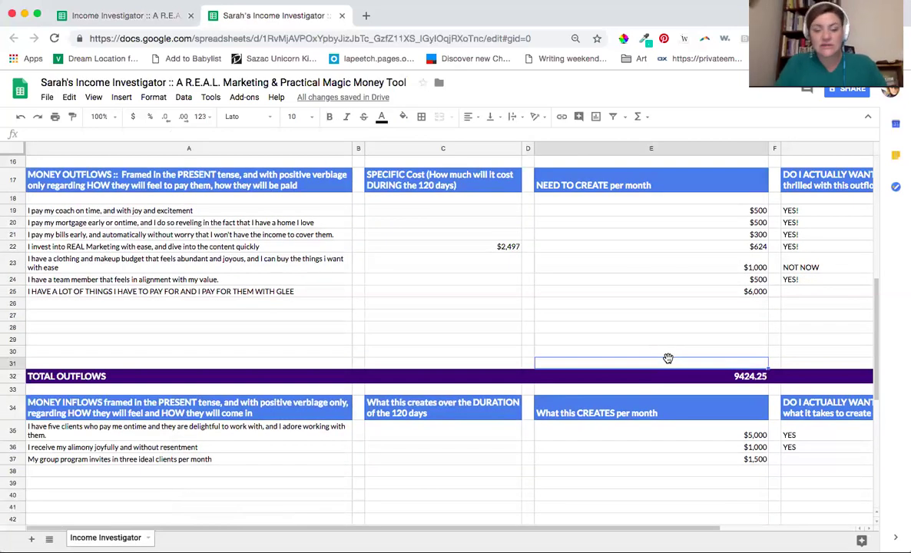
# - Select row 49 above Total Inflows, and check the current balance formula in cell E53
pyautogui.scroll(-5, 620, 406)
pyautogui.scroll(-2, 422, 379)
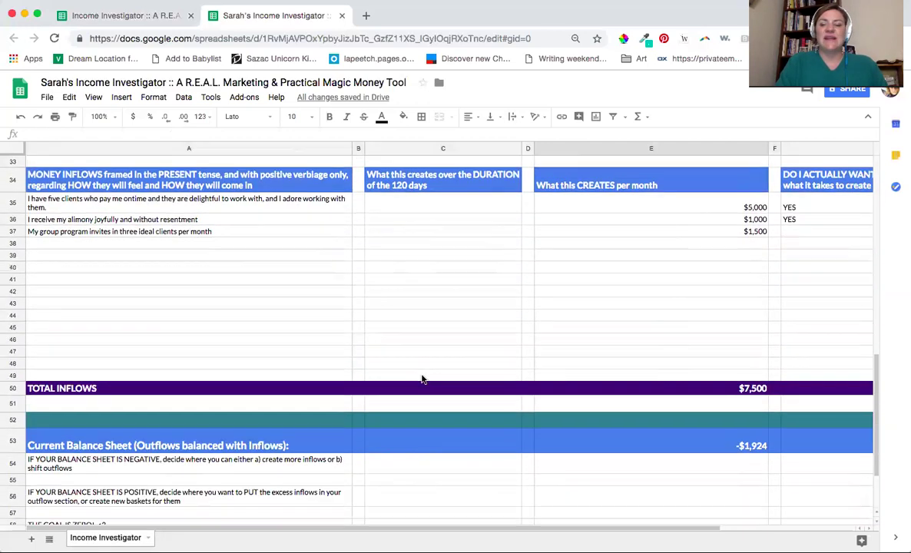
pyautogui.click(13, 336)
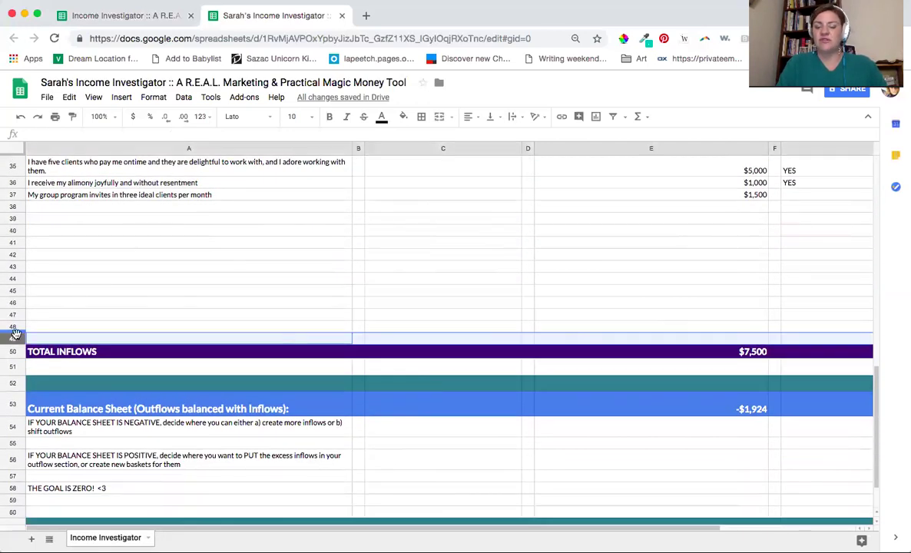
pyautogui.scroll(-2, 123, 345)
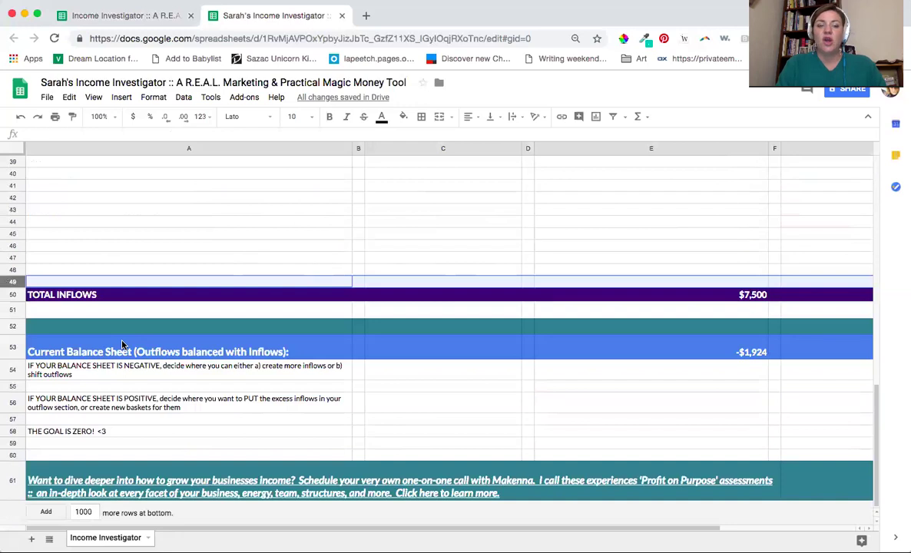
pyautogui.click(755, 348)
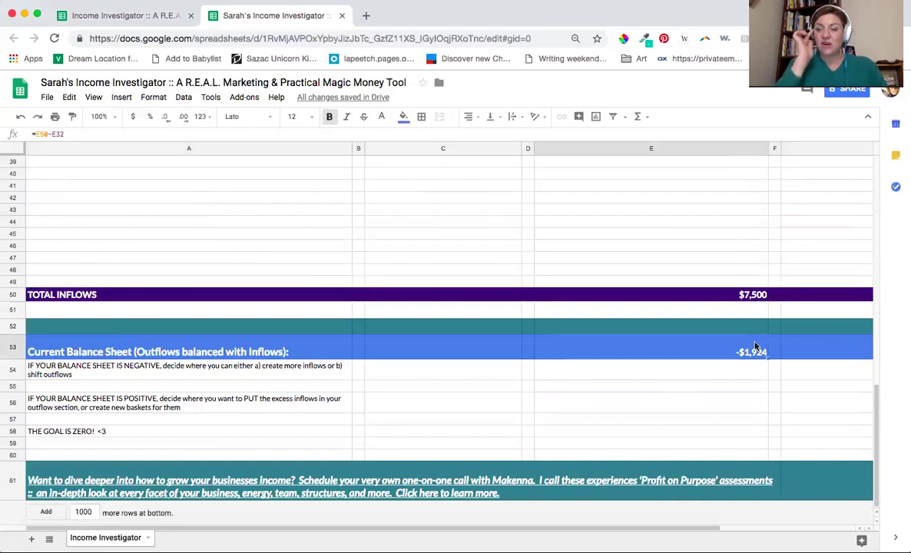